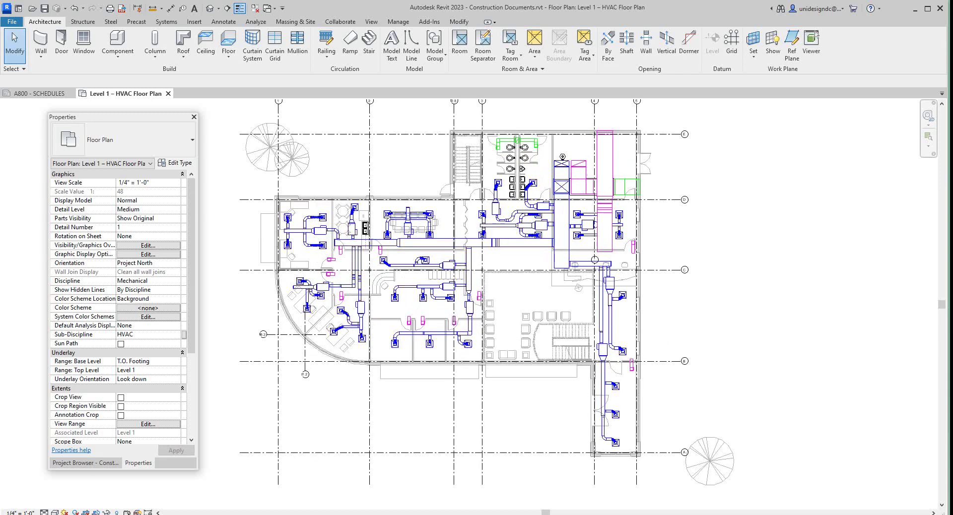
# Examine the ductwork, air terminals and mechanical equipment across the Level 1 HVAC floor plan
pyautogui.click(613, 322)
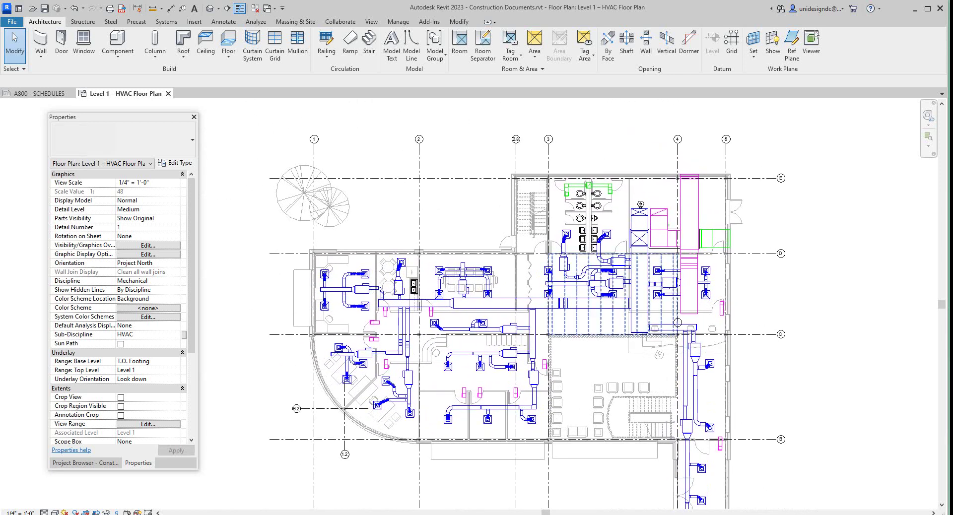
pyautogui.scroll(-1, 610, 316)
pyautogui.moveTo(611, 316); pyautogui.dragTo(617, 278, button='middle')
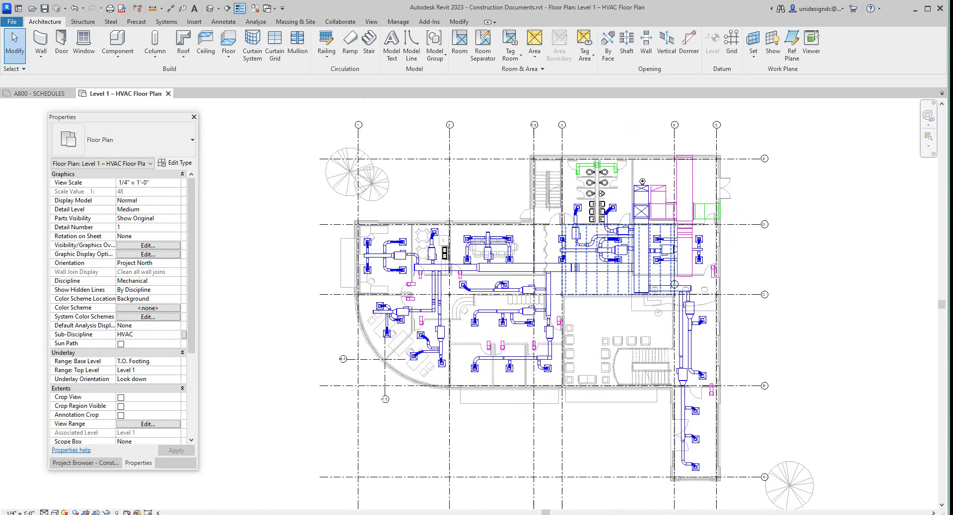
pyautogui.scroll(2, 576, 148)
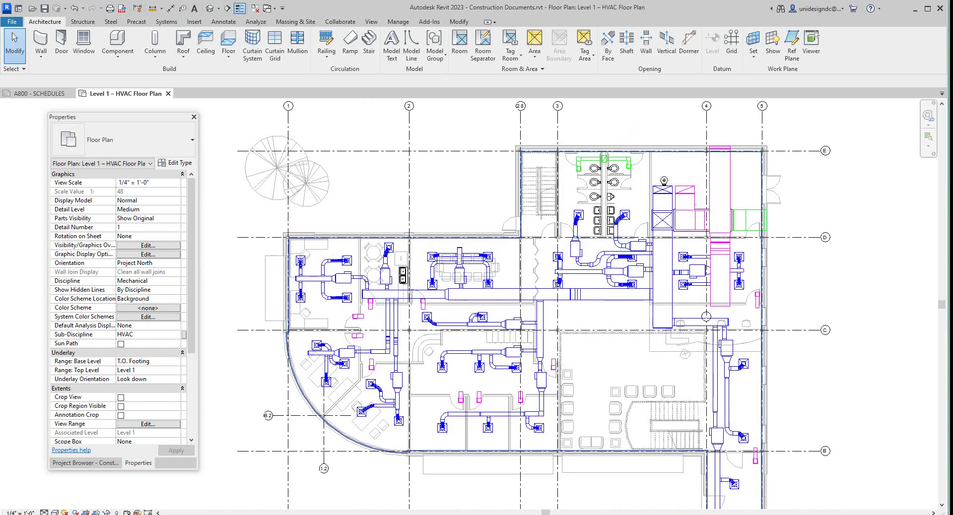
pyautogui.moveTo(576, 158)
pyautogui.mouseDown(button='middle')
pyautogui.moveTo(573, 168)
pyautogui.moveTo(566, 153)
pyautogui.mouseUp(button='middle')
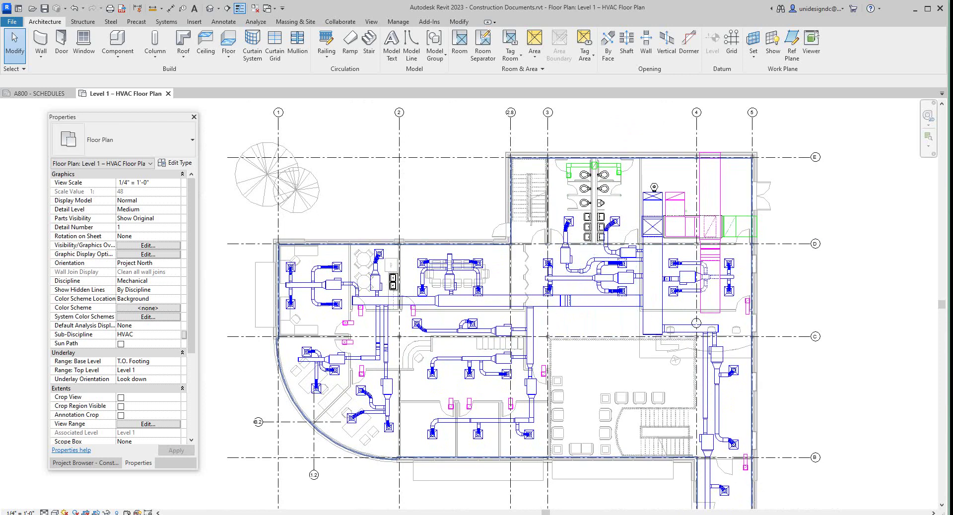
pyautogui.moveTo(565, 153); pyautogui.dragTo(563, 130, button='middle')
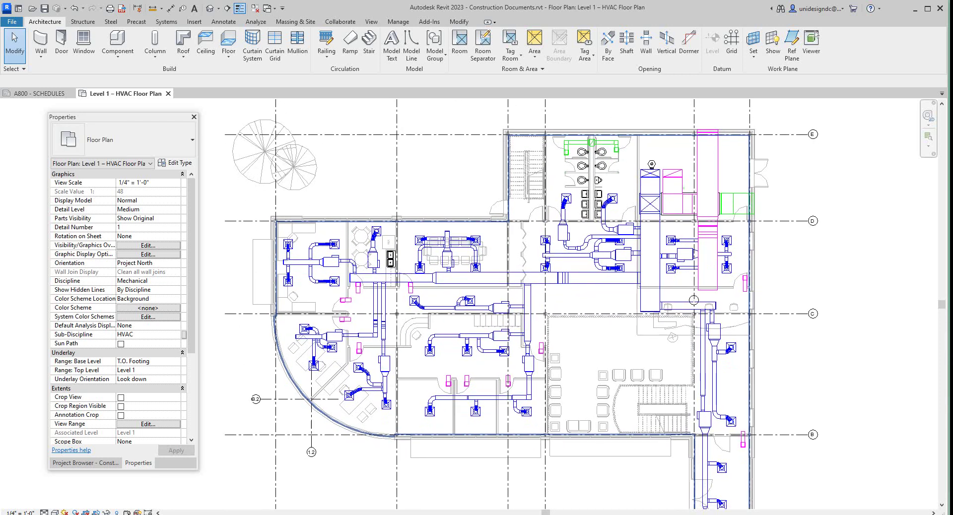
pyautogui.scroll(-1, 627, 321)
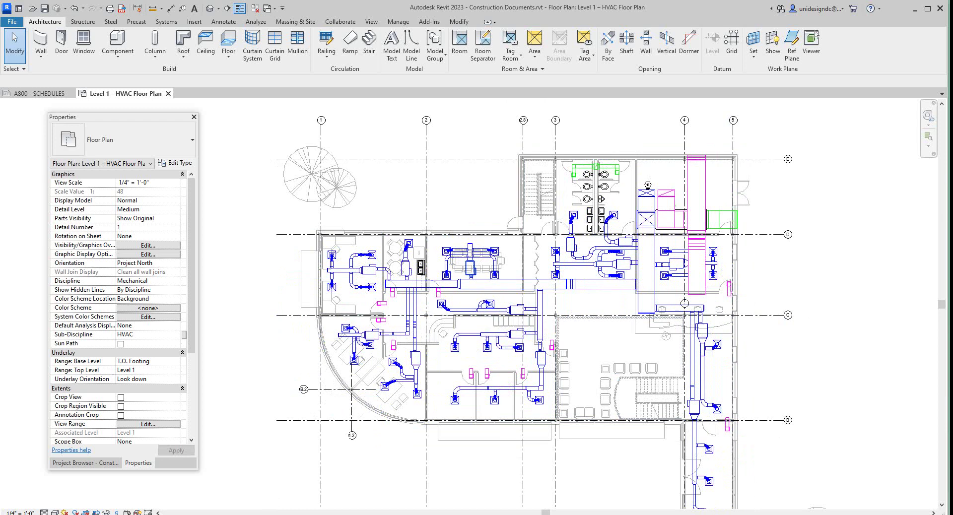
pyautogui.moveTo(635, 369); pyautogui.dragTo(623, 349, button='middle')
pyautogui.scroll(-1, 625, 343)
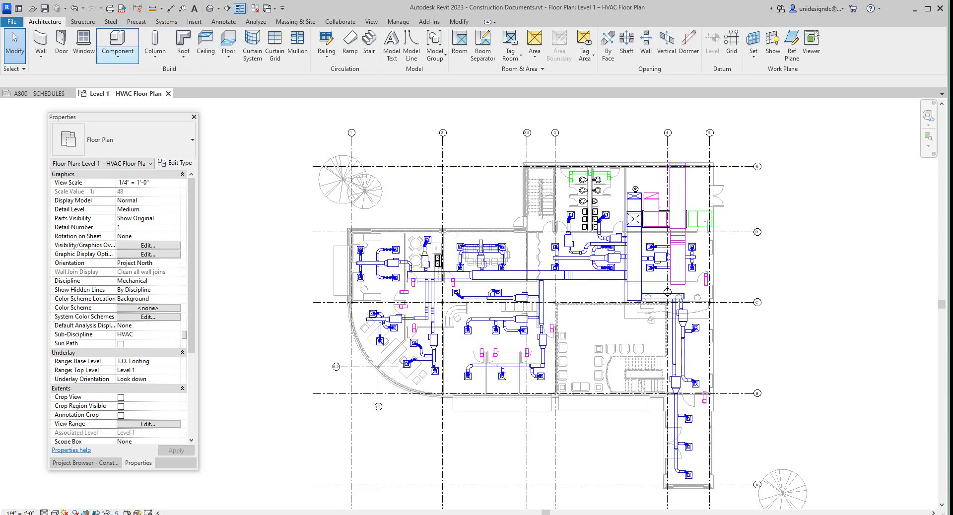
# Create a new Schedule/Quantities schedule for the Mechanical Equipment category
pyautogui.click(372, 21)
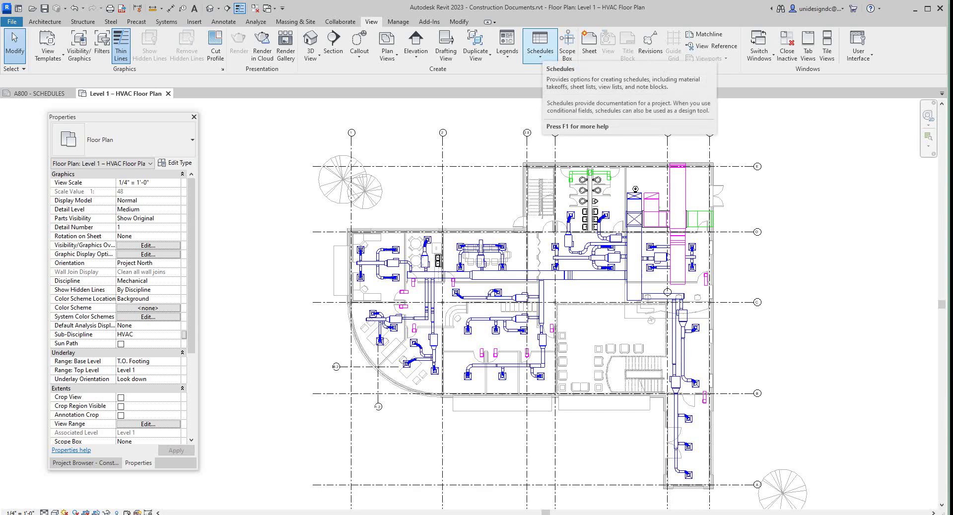
pyautogui.click(540, 50)
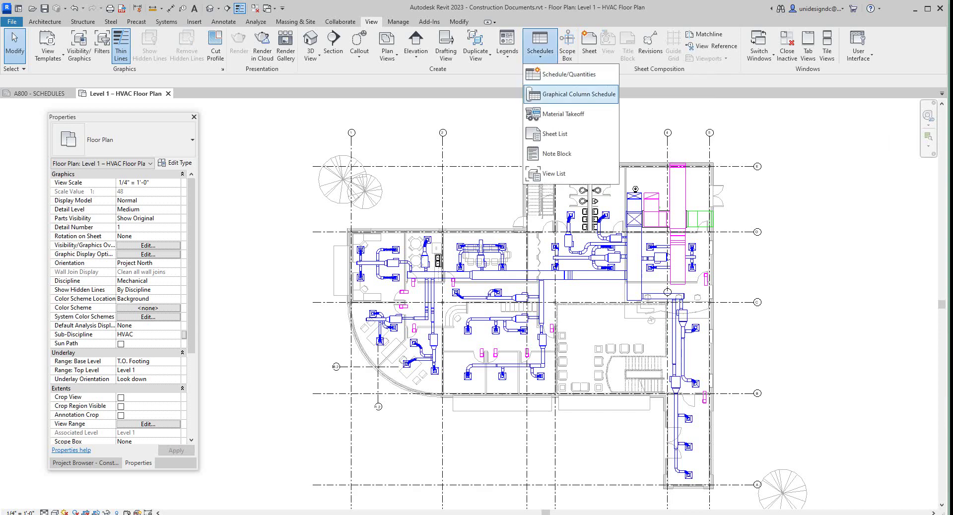
pyautogui.click(568, 74)
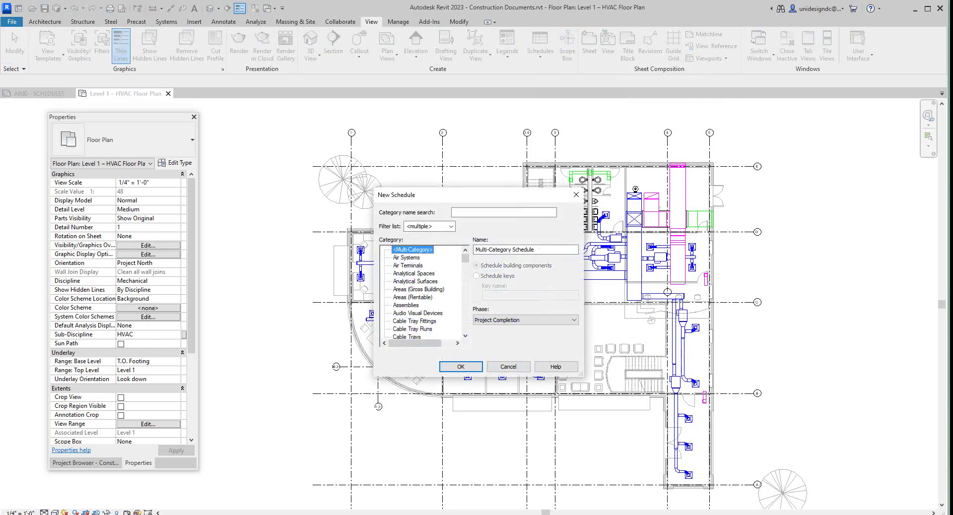
pyautogui.moveTo(553, 196); pyautogui.dragTo(789, 141)
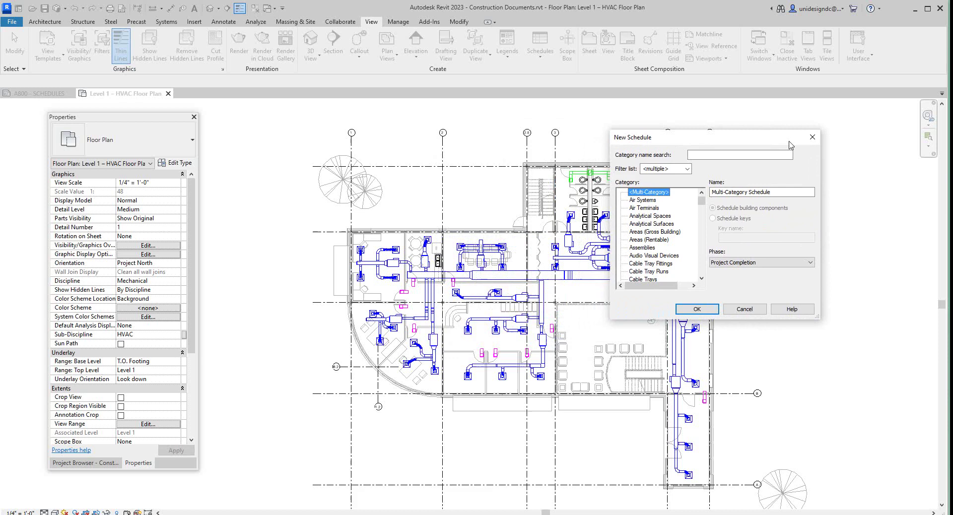
pyautogui.scroll(-1, 658, 235)
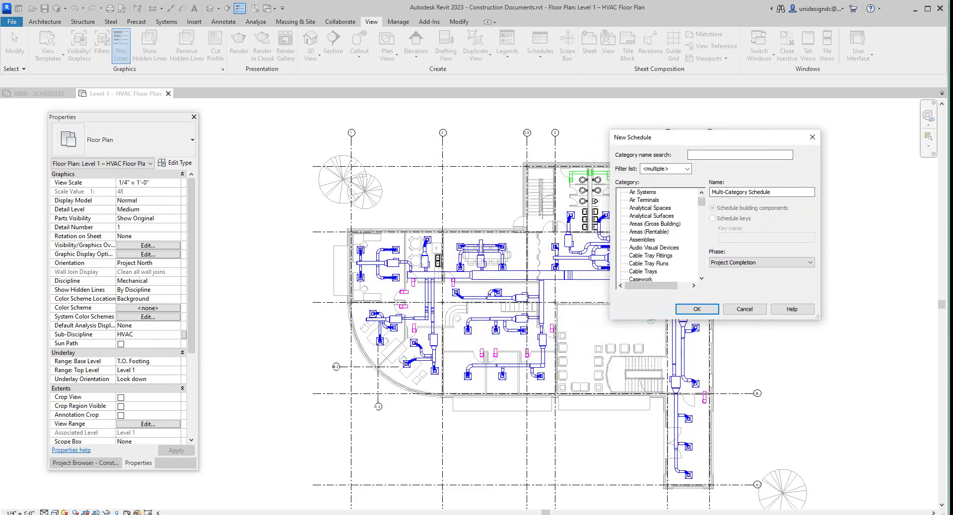
pyautogui.scroll(-2, 657, 236)
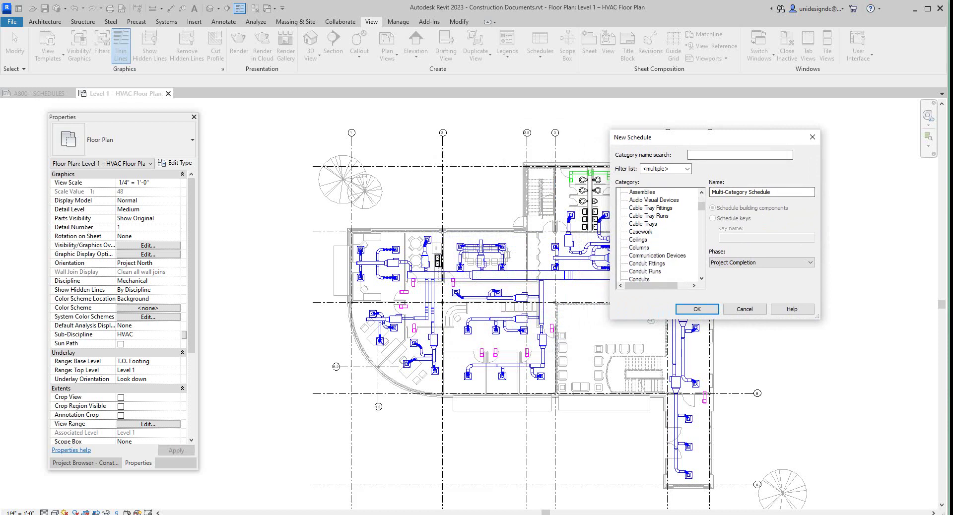
pyautogui.scroll(-3, 657, 235)
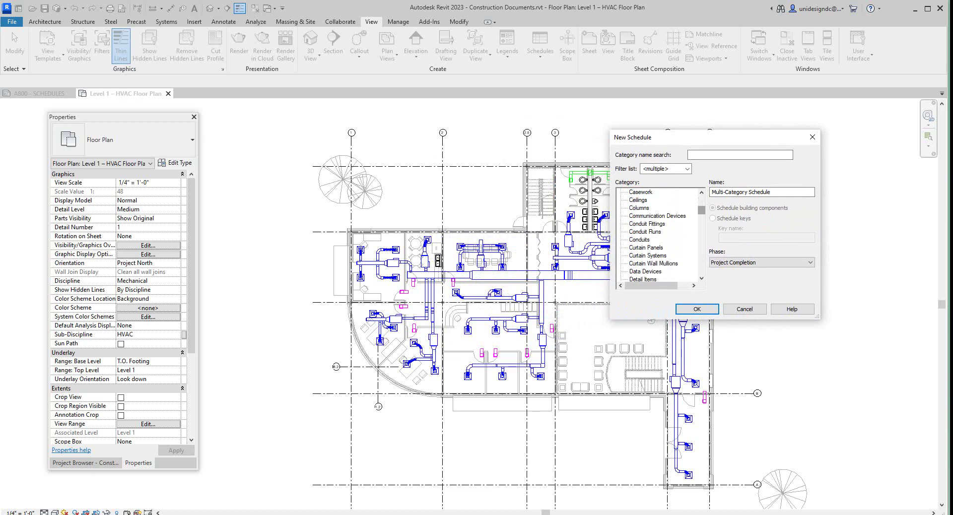
pyautogui.scroll(-4, 658, 235)
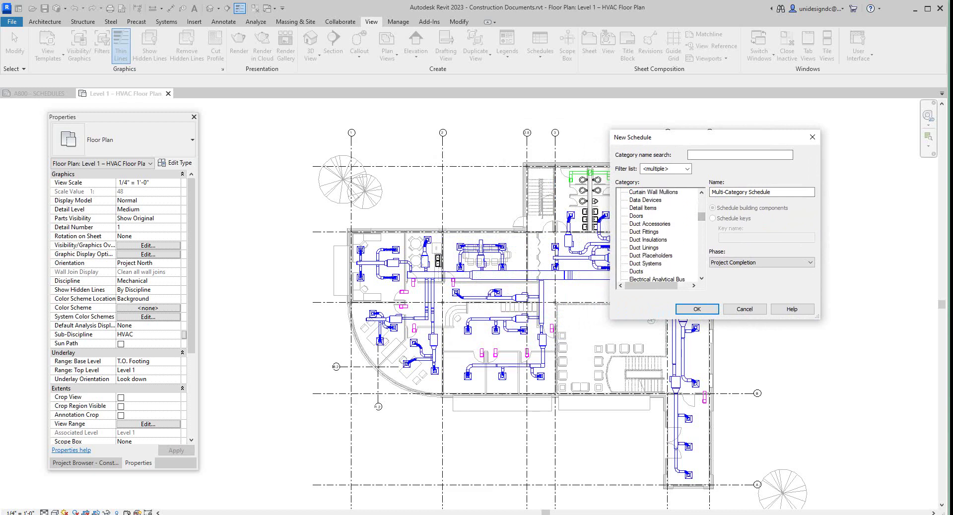
pyautogui.scroll(-2, 658, 236)
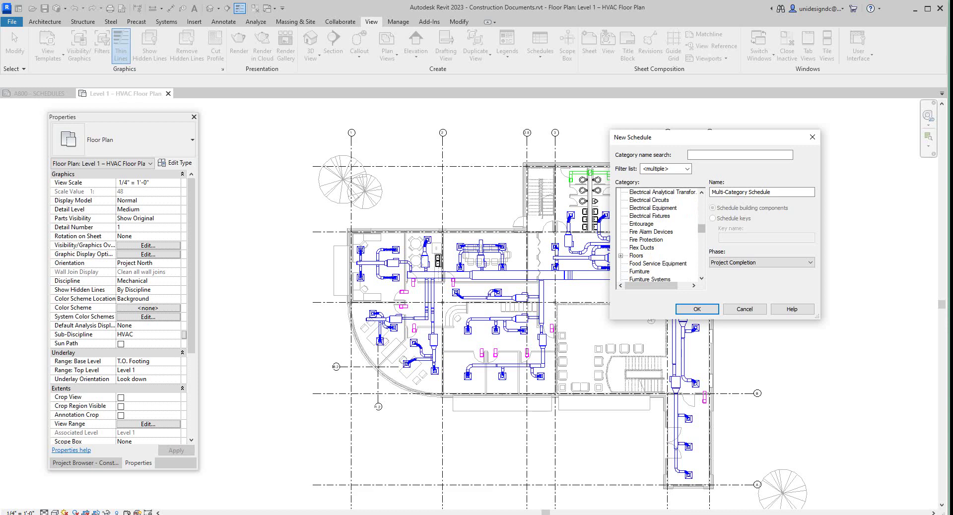
pyautogui.scroll(-1, 657, 236)
pyautogui.scroll(-1, 658, 236)
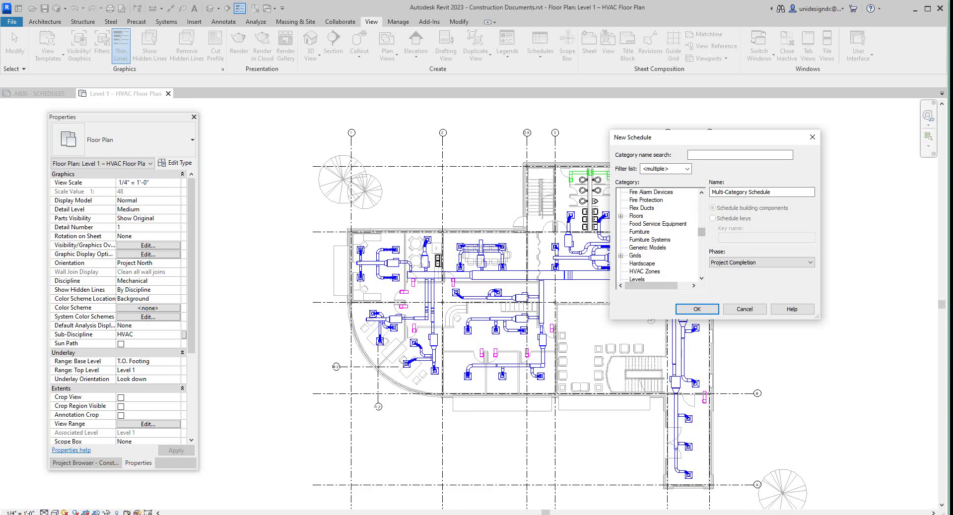
pyautogui.scroll(-1, 658, 236)
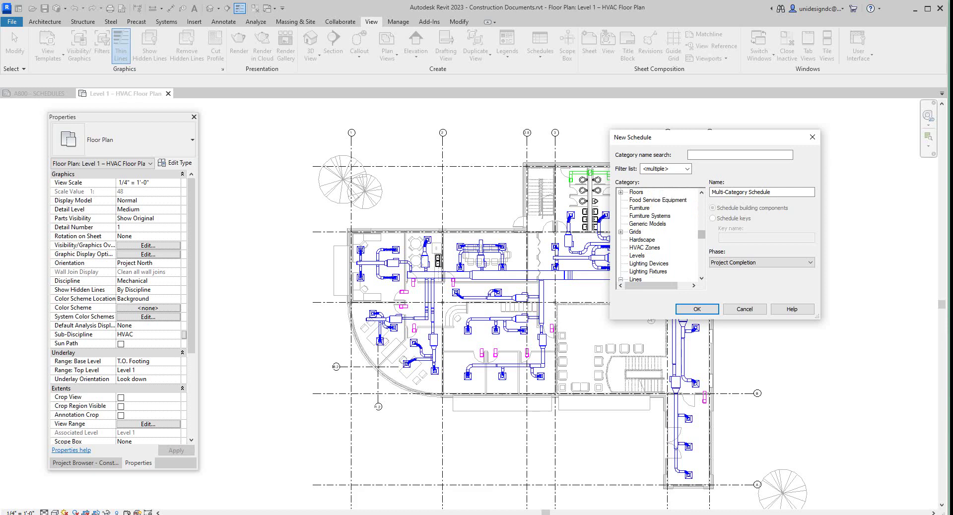
pyautogui.scroll(-4, 658, 236)
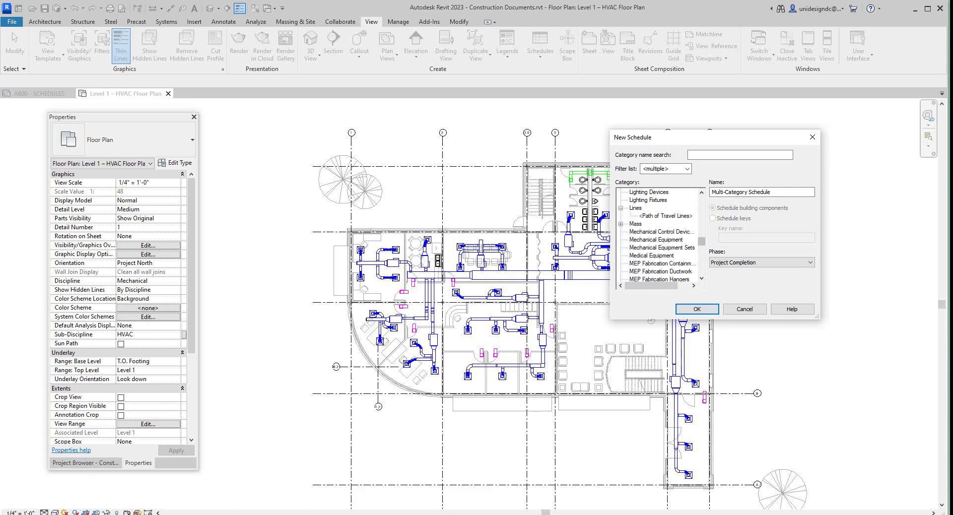
pyautogui.scroll(-2, 658, 236)
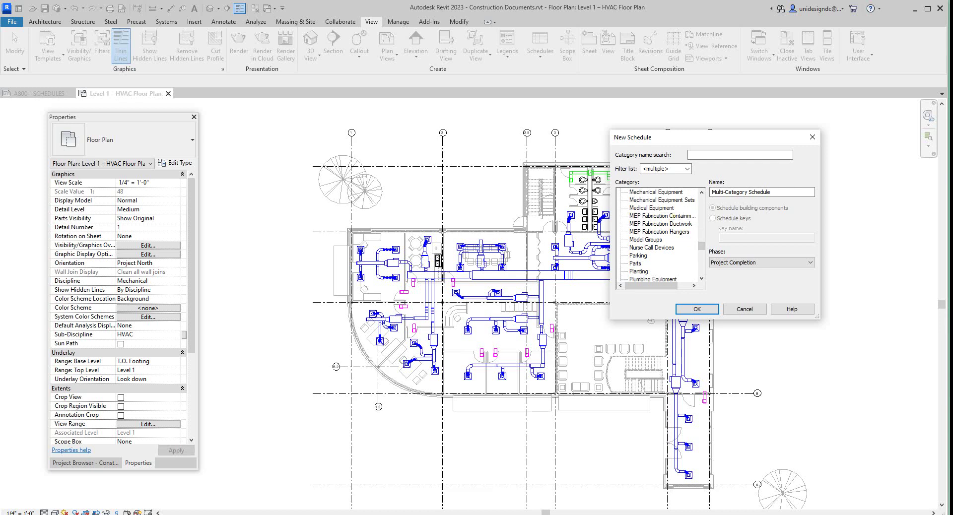
pyautogui.click(656, 192)
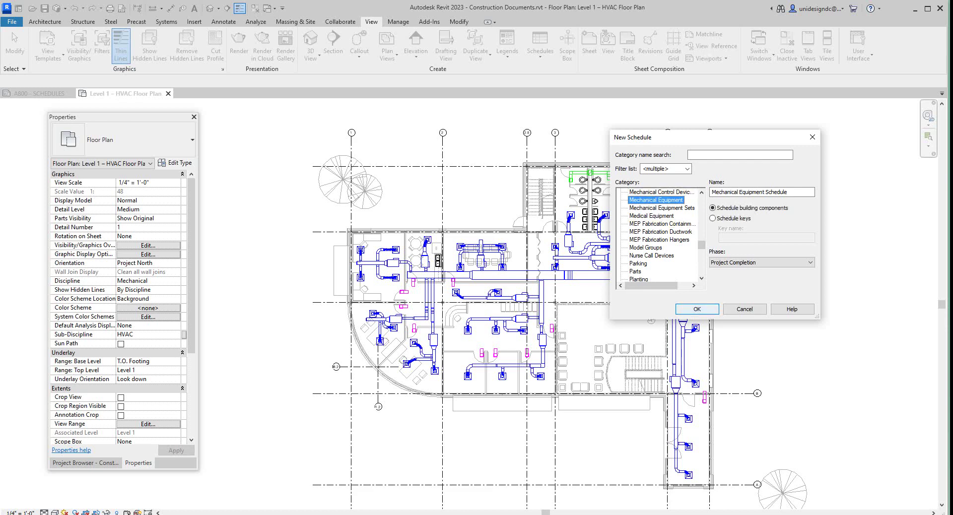
pyautogui.click(697, 308)
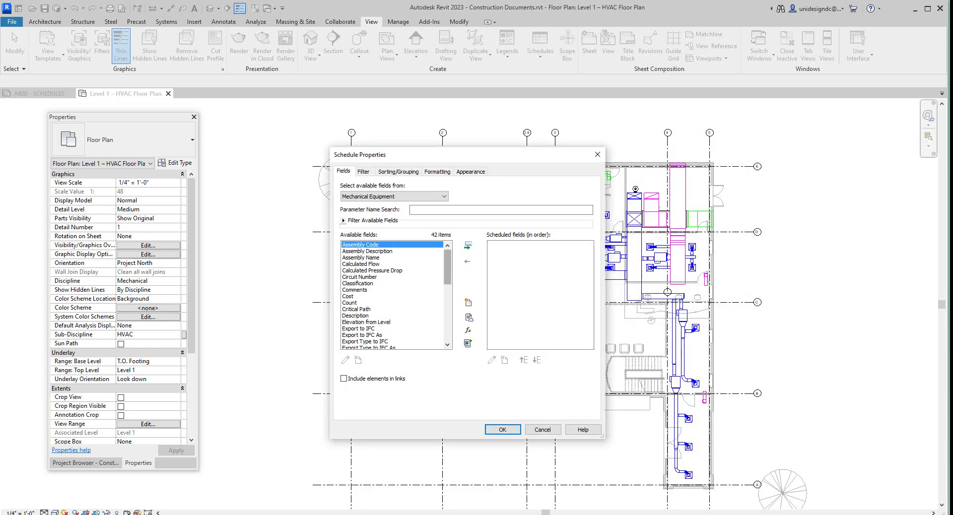
# Add Family and Type as the first scheduled field of the mechanical equipment schedule
pyautogui.scroll(-9, 397, 295)
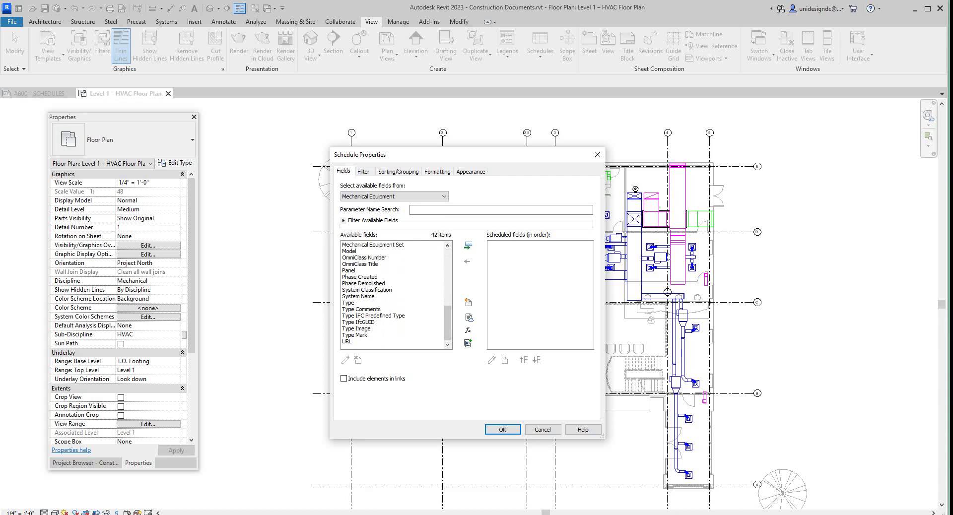
pyautogui.scroll(8, 396, 295)
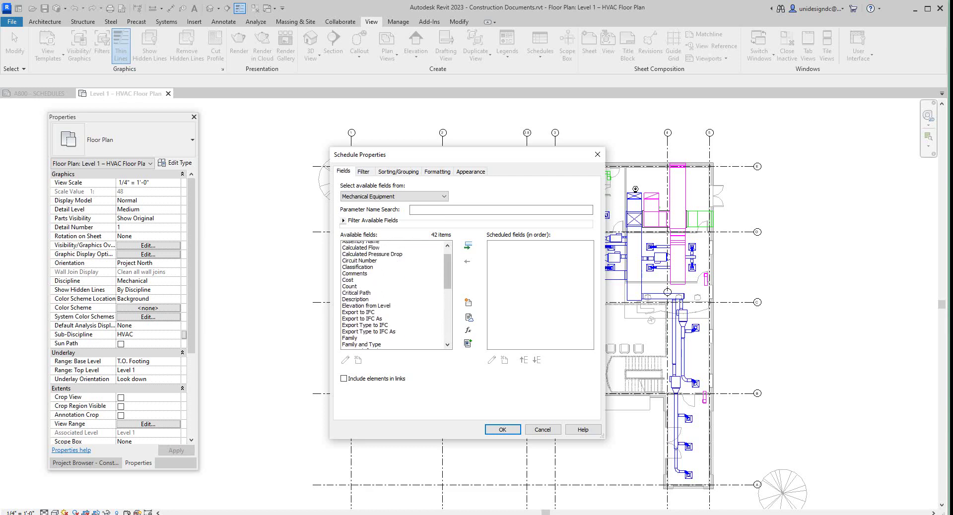
pyautogui.scroll(-1, 396, 294)
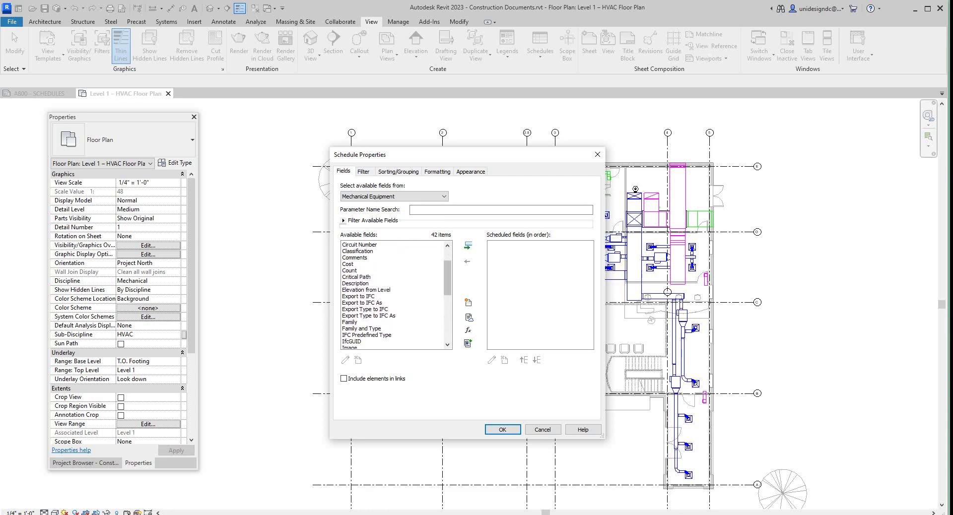
pyautogui.scroll(-5, 395, 295)
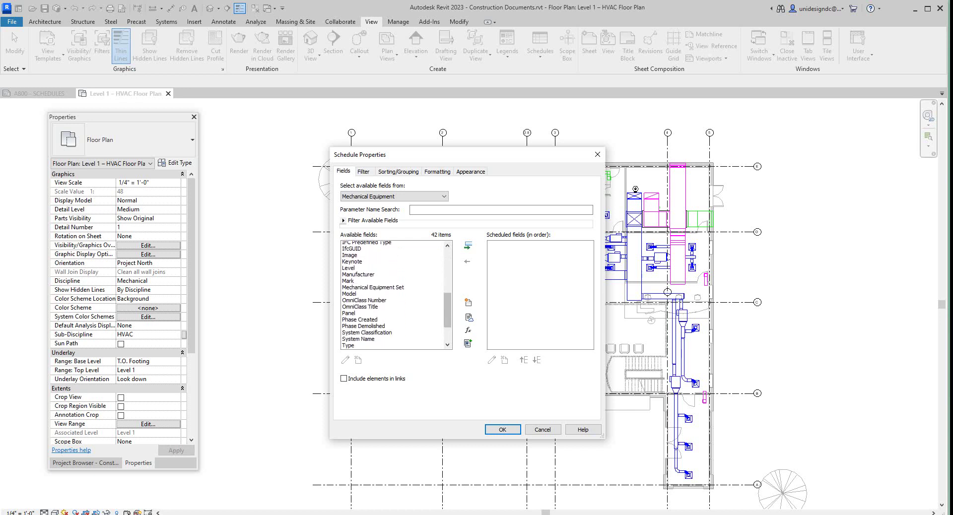
pyautogui.scroll(-2, 396, 295)
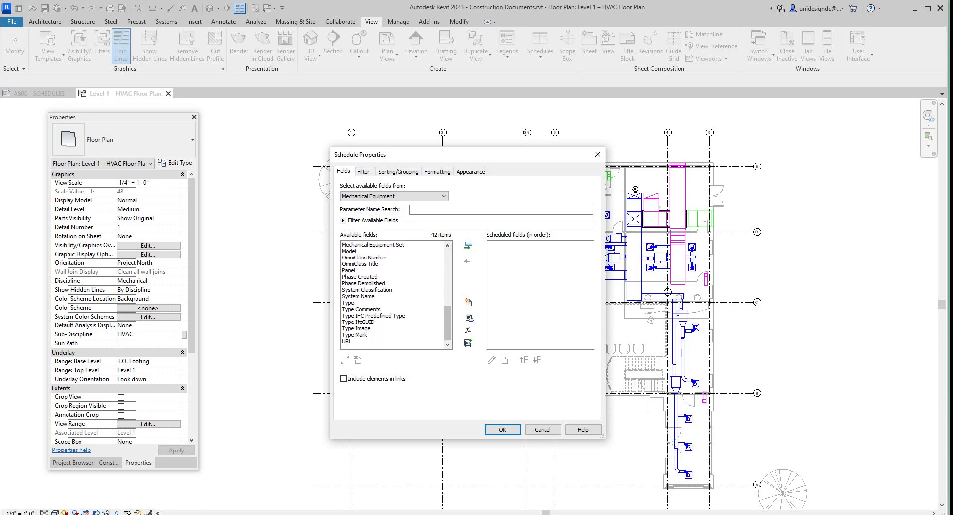
pyautogui.scroll(5, 396, 295)
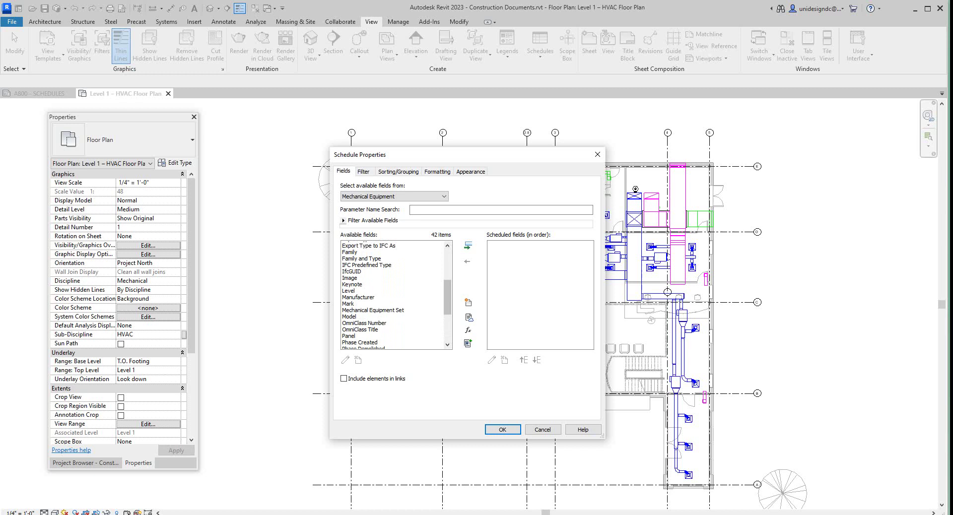
pyautogui.click(361, 290)
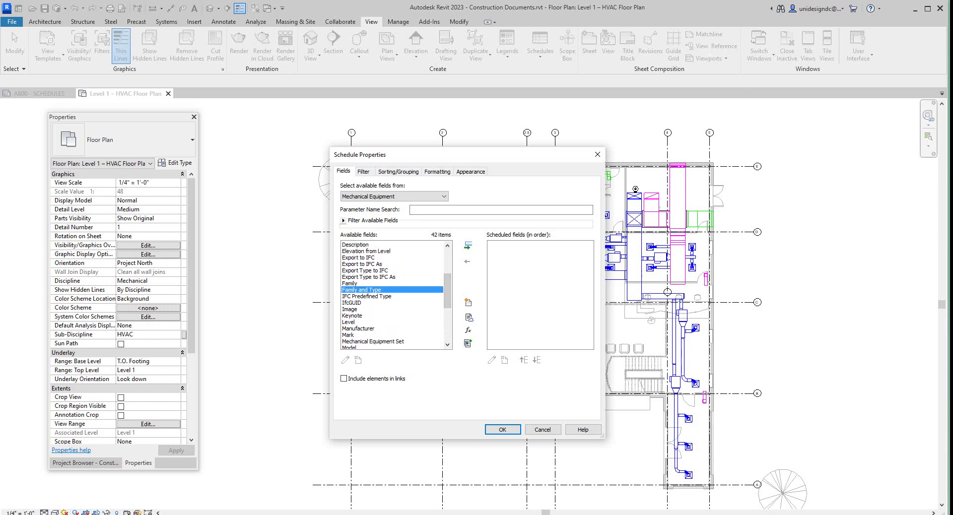
pyautogui.click(468, 246)
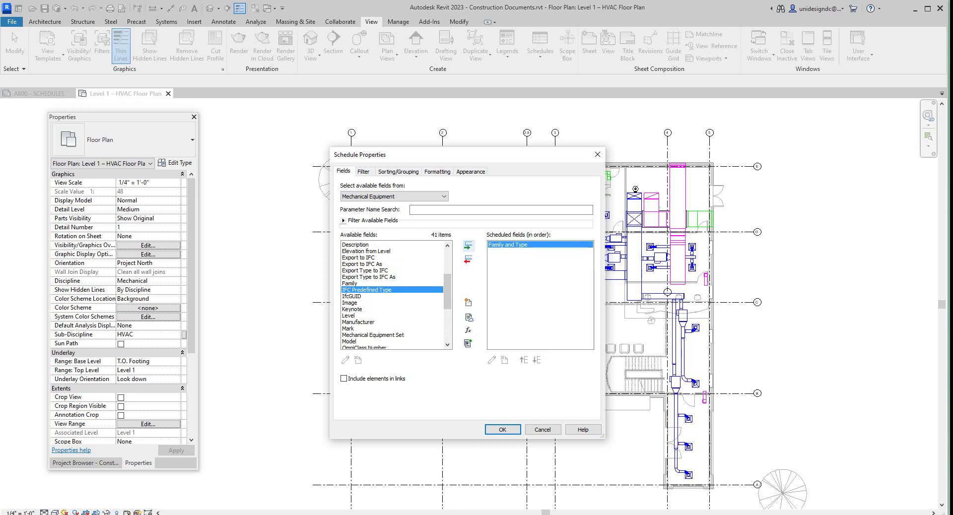
# Add the Level and Count fields to the schedule after Family and Type
pyautogui.click(349, 316)
pyautogui.click(468, 246)
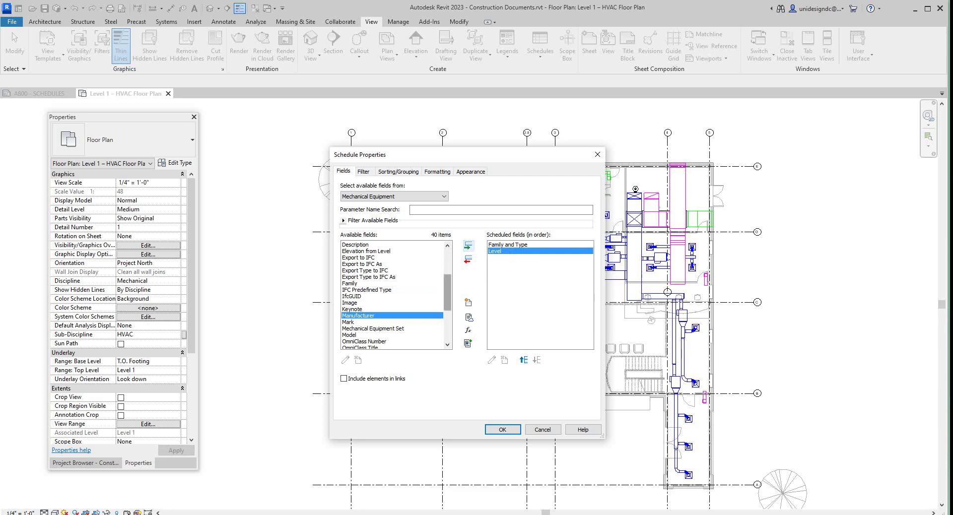
pyautogui.scroll(4, 396, 295)
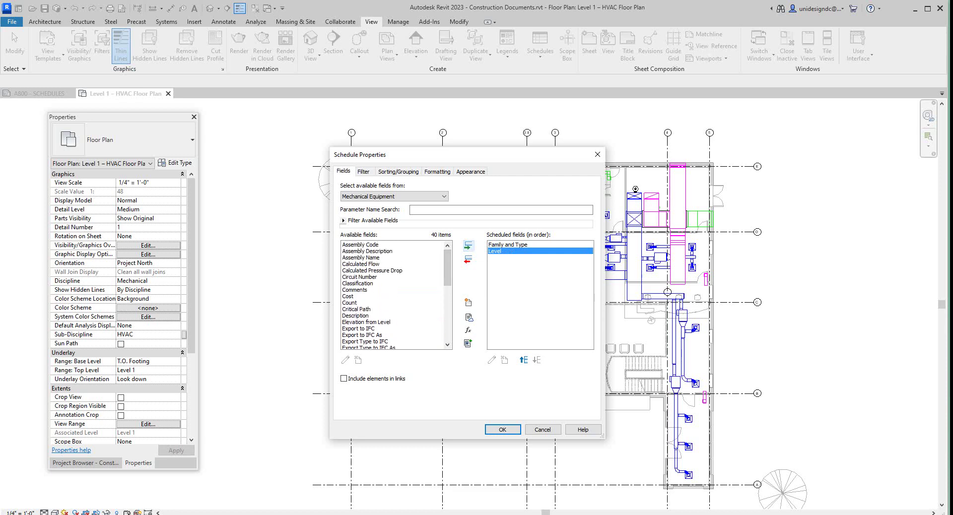
pyautogui.click(358, 303)
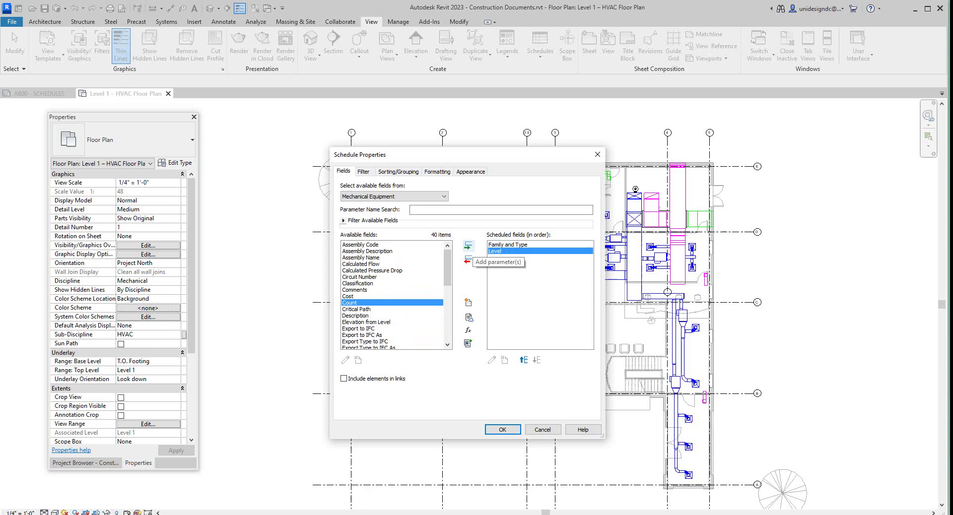
pyautogui.click(468, 246)
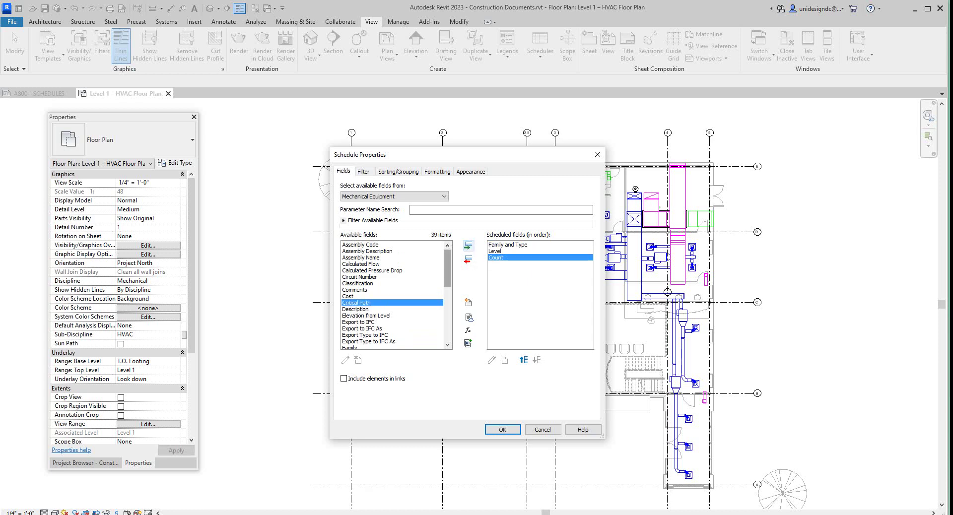
pyautogui.scroll(-4, 396, 295)
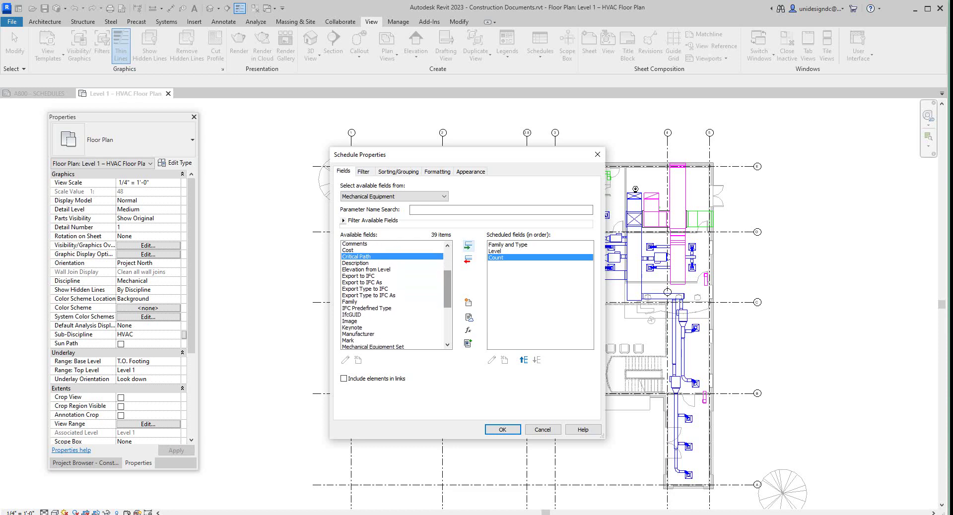
# Review the remaining available mechanical equipment fields and create the schedule with the chosen fields
pyautogui.moveTo(447, 296); pyautogui.dragTo(448, 324)
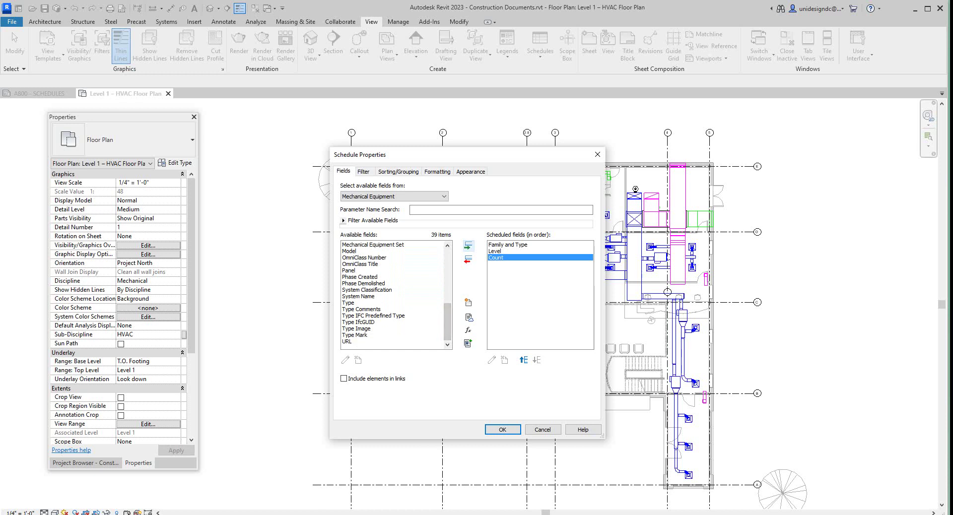
pyautogui.moveTo(447, 322); pyautogui.dragTo(448, 279)
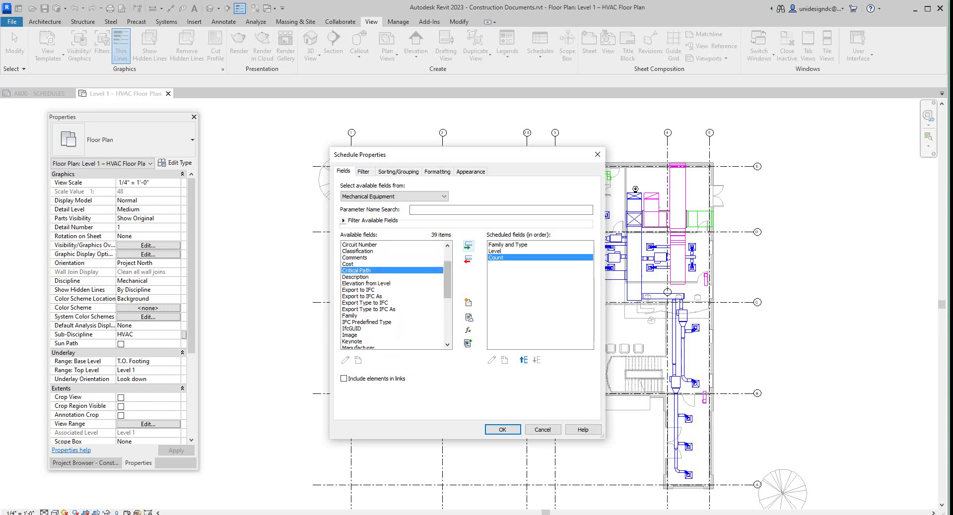
pyautogui.scroll(2, 374, 305)
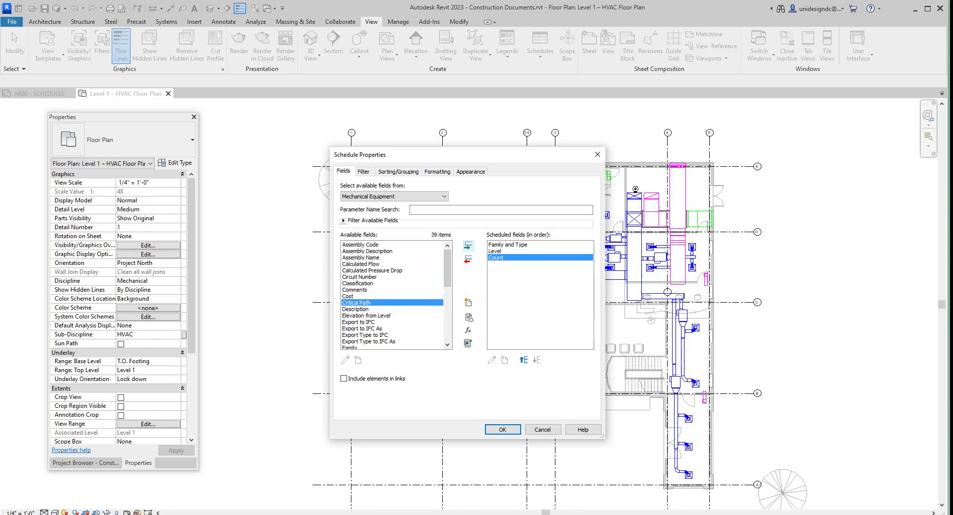
pyautogui.click(502, 430)
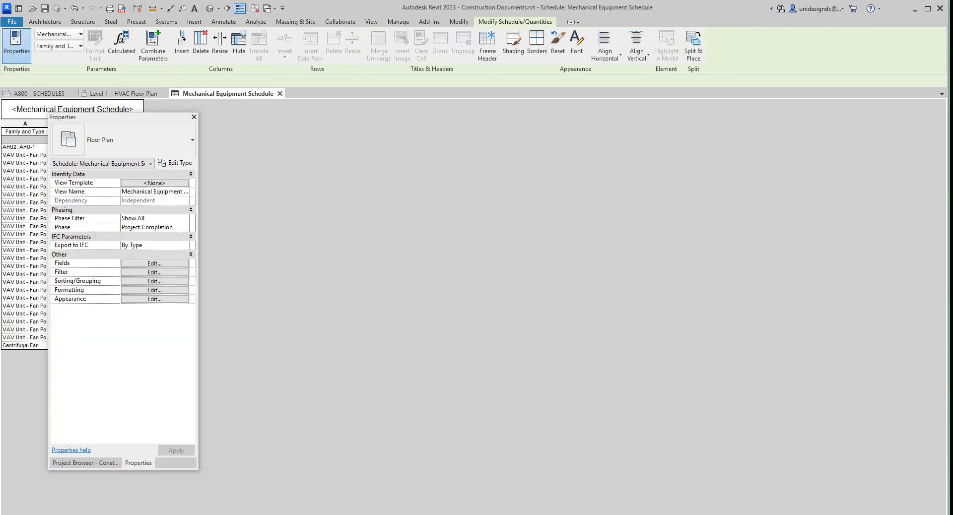
# Widen the Family and Type and Level columns of the mechanical equipment schedule so the full type names fit
pyautogui.moveTo(151, 117); pyautogui.dragTo(573, 201)
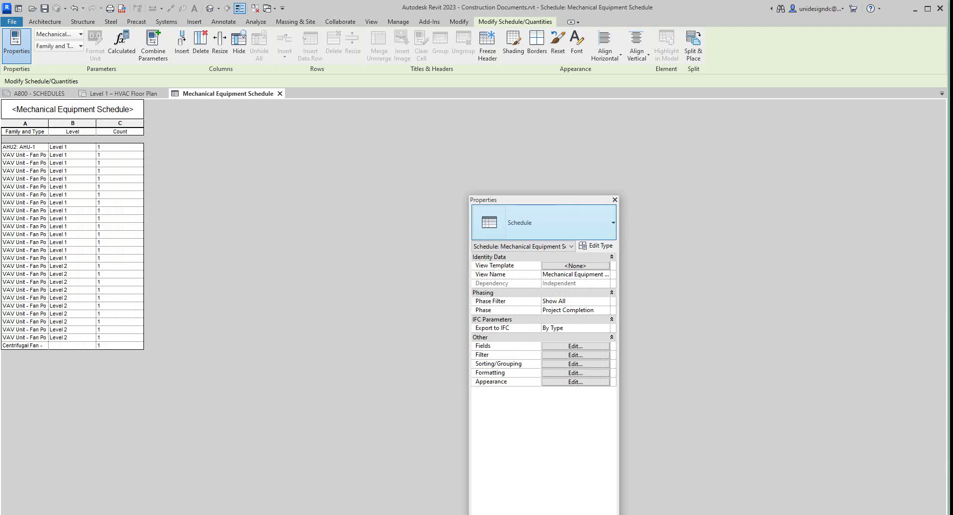
pyautogui.moveTo(48, 123); pyautogui.dragTo(280, 123)
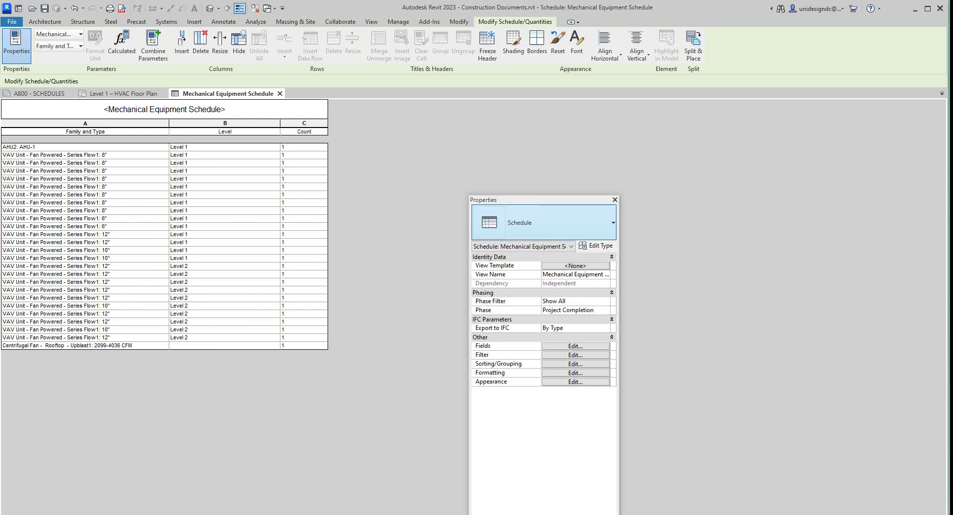
pyautogui.moveTo(532, 200); pyautogui.dragTo(476, 144)
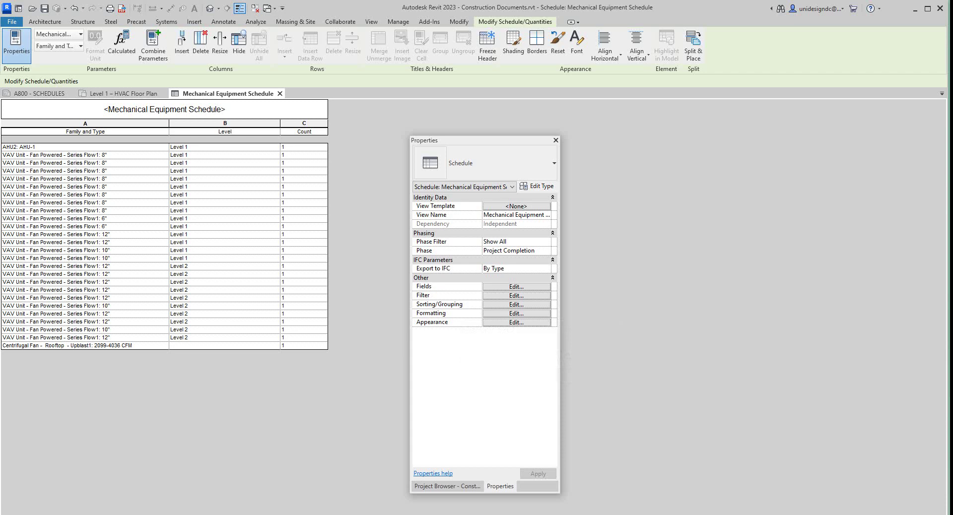
# Reorder the scheduled fields of the mechanical equipment schedule to Count, Level, Family and Type
pyautogui.click(516, 287)
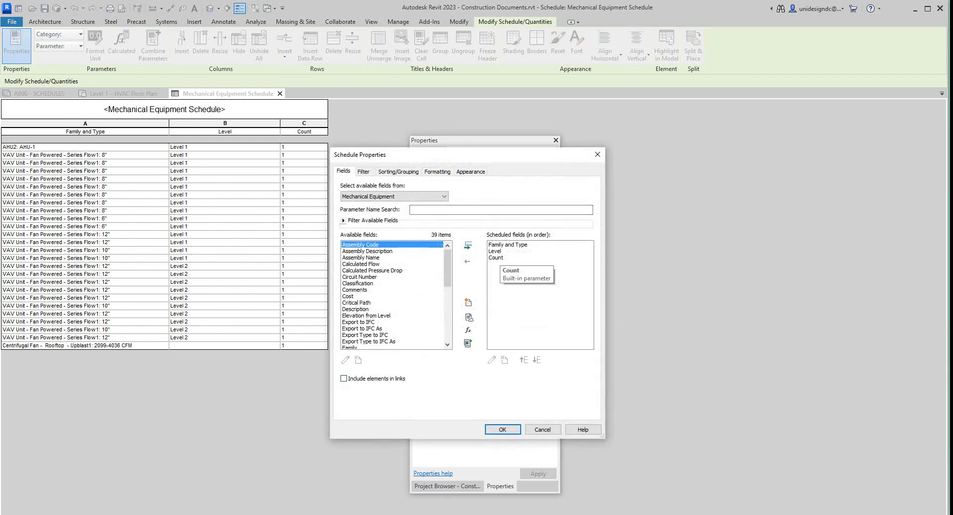
pyautogui.click(498, 258)
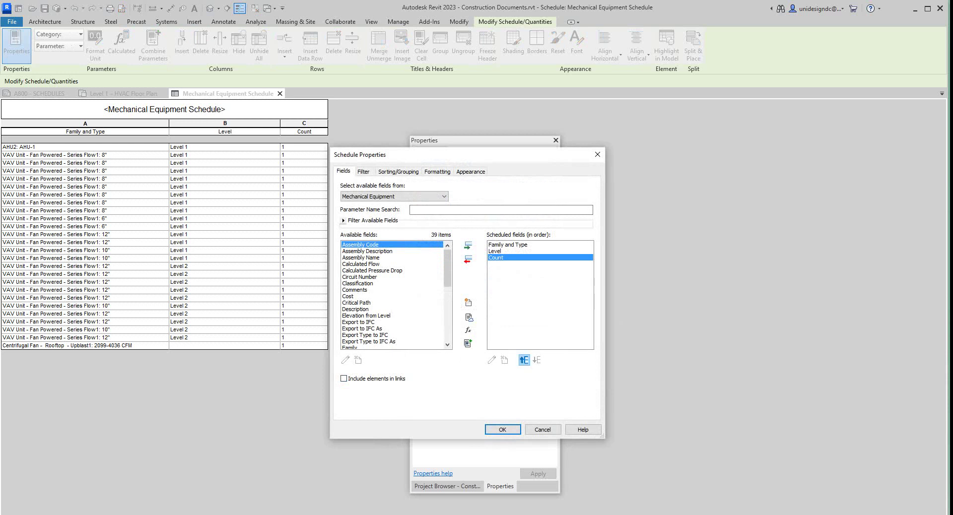
pyautogui.click(523, 360)
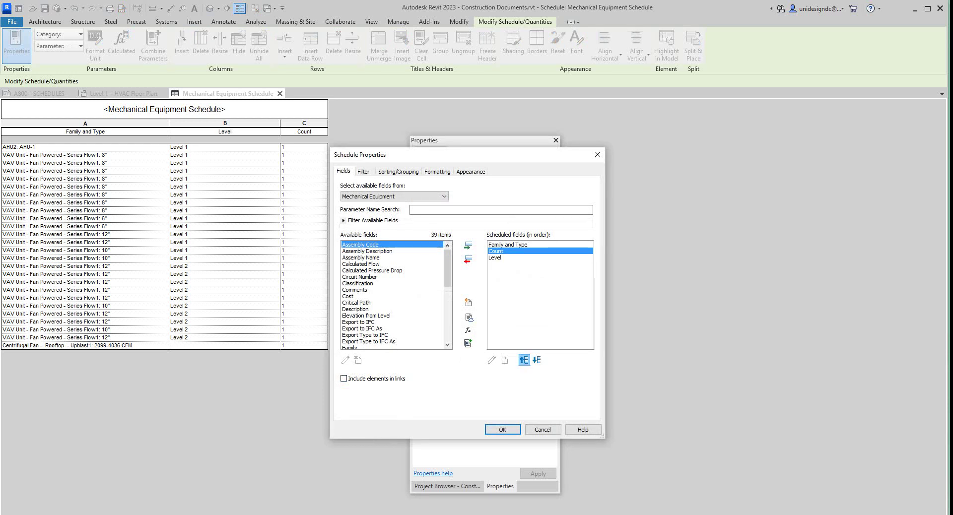
pyautogui.click(524, 360)
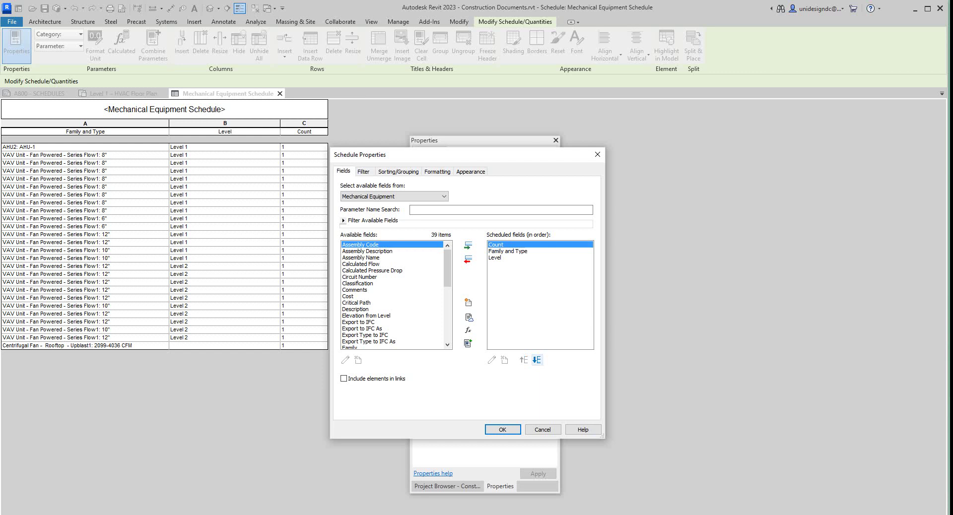
pyautogui.click(495, 258)
pyautogui.click(524, 360)
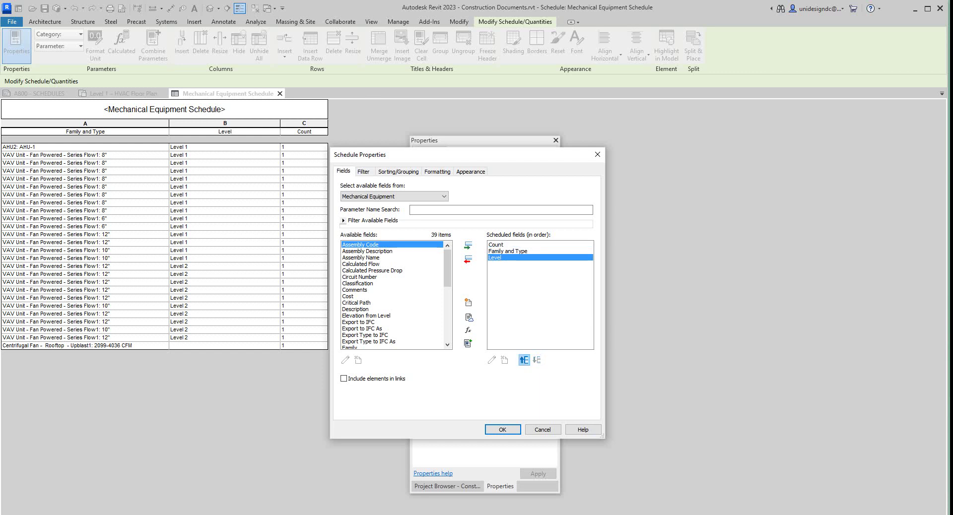
pyautogui.click(523, 359)
pyautogui.scroll(-4, 396, 296)
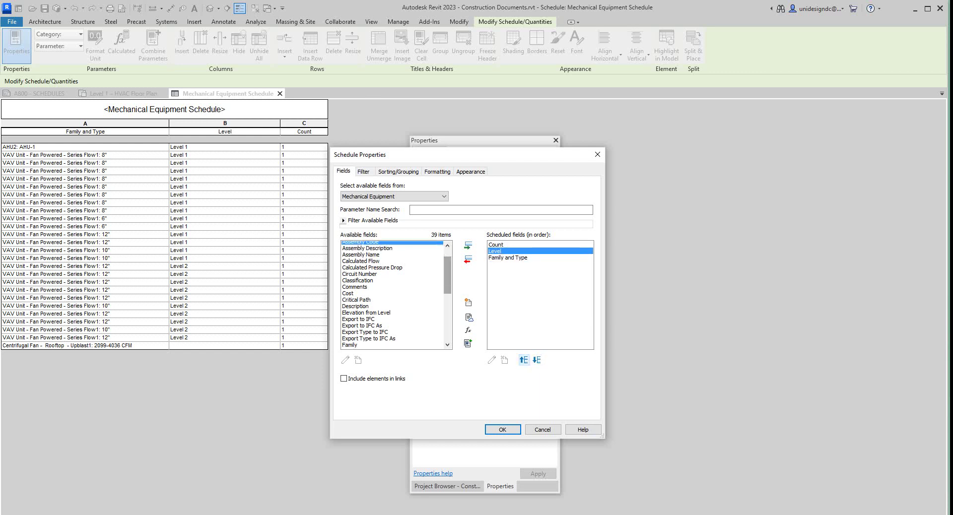
pyautogui.scroll(-3, 396, 294)
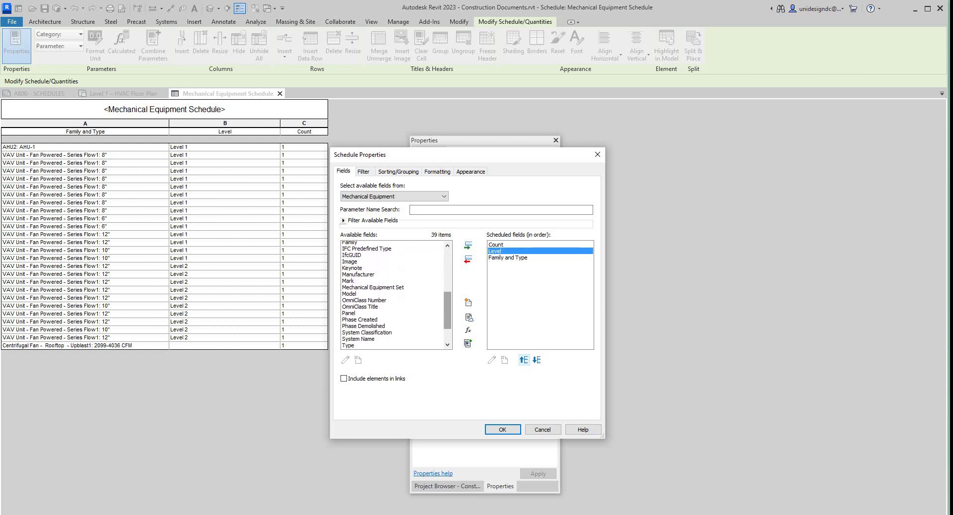
pyautogui.scroll(-1, 396, 294)
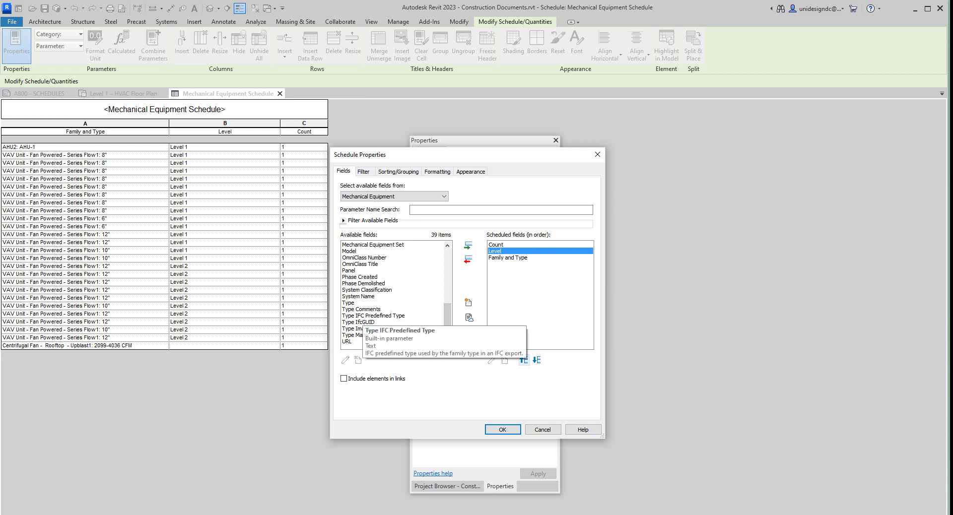
pyautogui.click(503, 429)
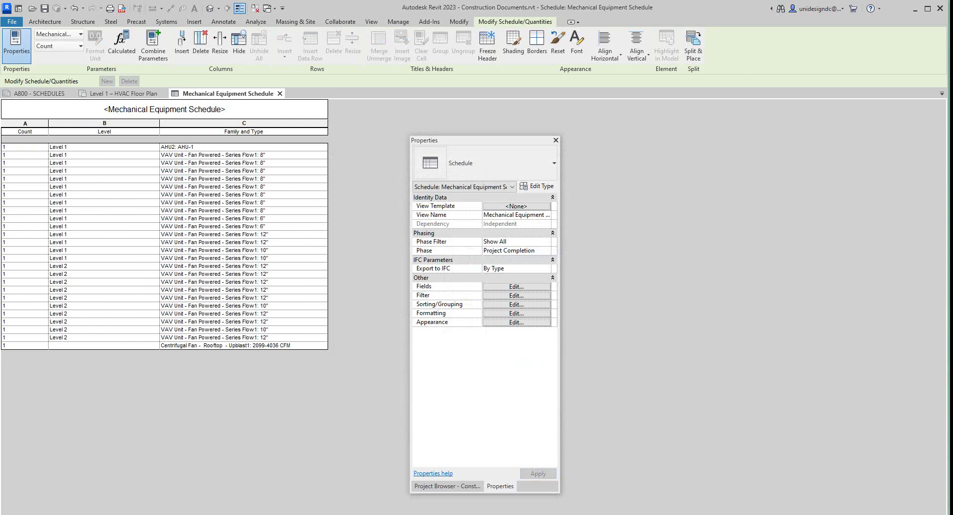
# Examine the layout of the existing schedules and the free space on sheet A800 - SCHEDULES
pyautogui.click(55, 93)
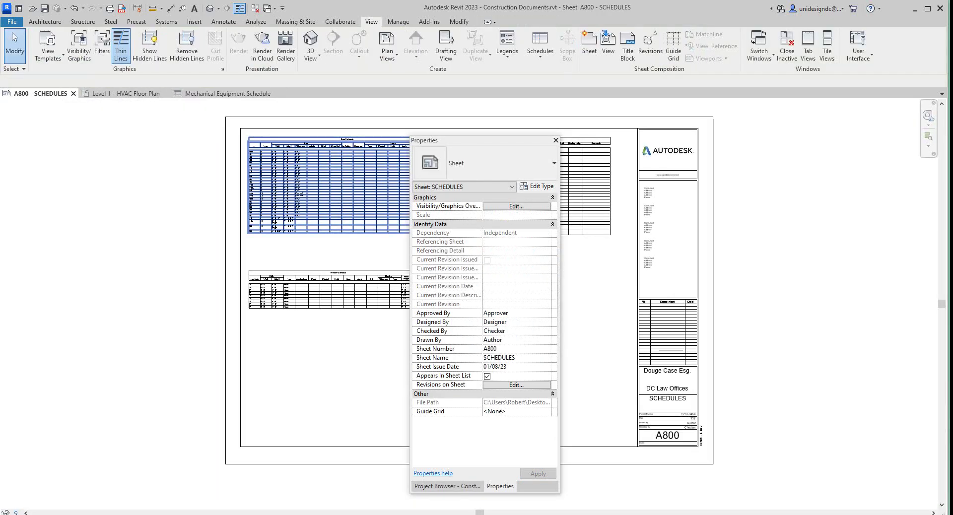
pyautogui.click(464, 187)
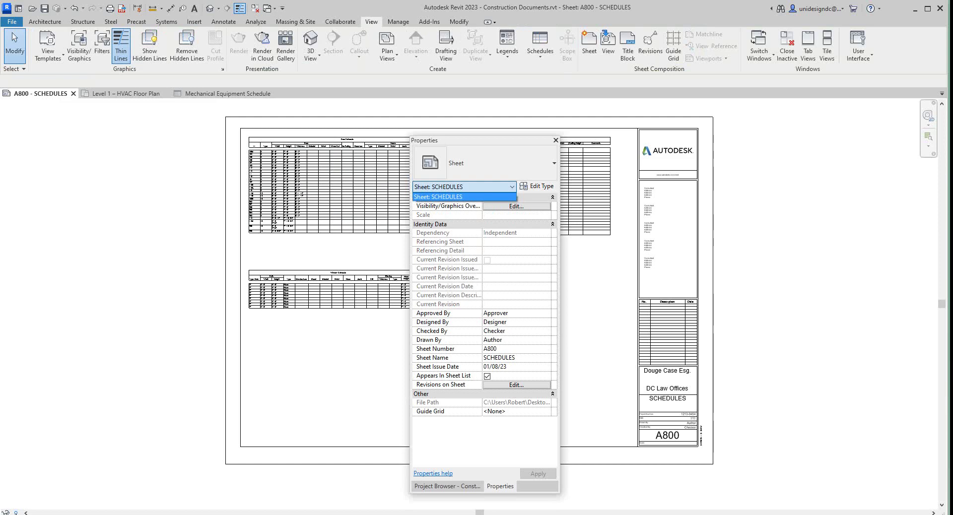
pyautogui.click(485, 162)
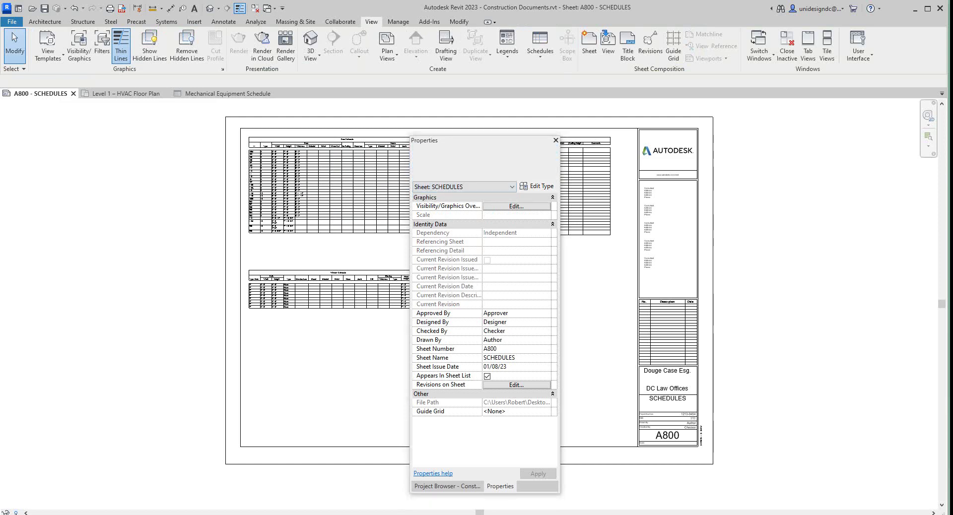
pyautogui.moveTo(484, 145); pyautogui.dragTo(91, 128)
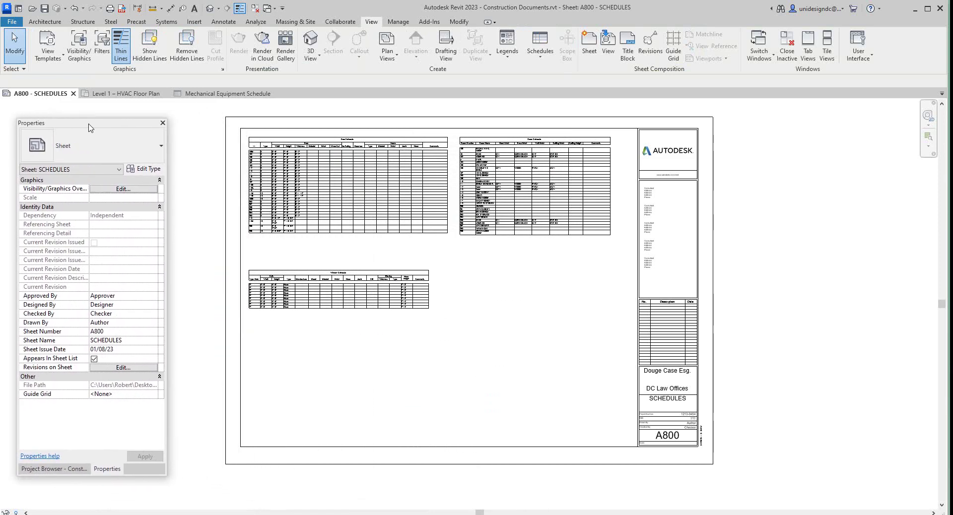
pyautogui.scroll(-2, 407, 314)
pyautogui.middleClick(407, 315)
pyautogui.middleClick(407, 314)
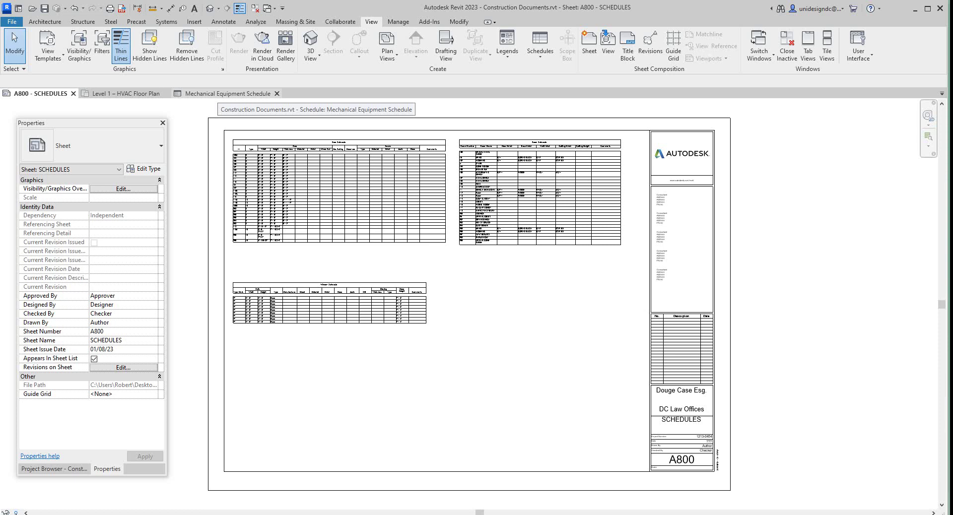
# Set the alignment of the Count, Level, and Family and Type fields to Center in the mechanical equipment schedule
pyautogui.click(224, 94)
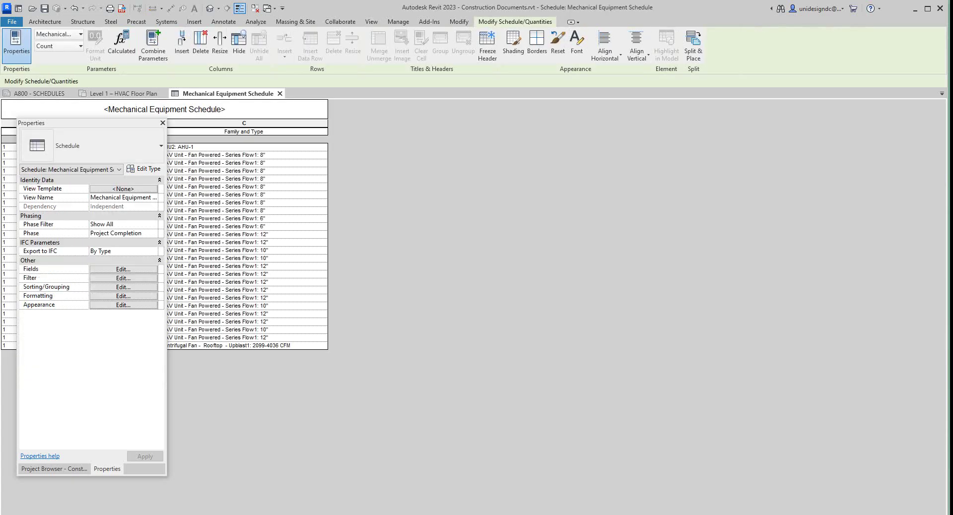
pyautogui.moveTo(75, 123); pyautogui.dragTo(504, 171)
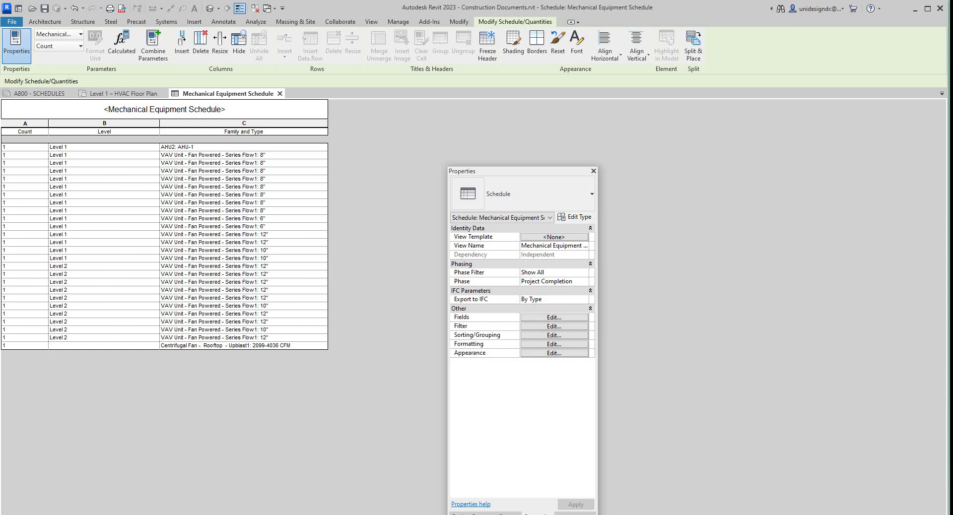
pyautogui.click(554, 344)
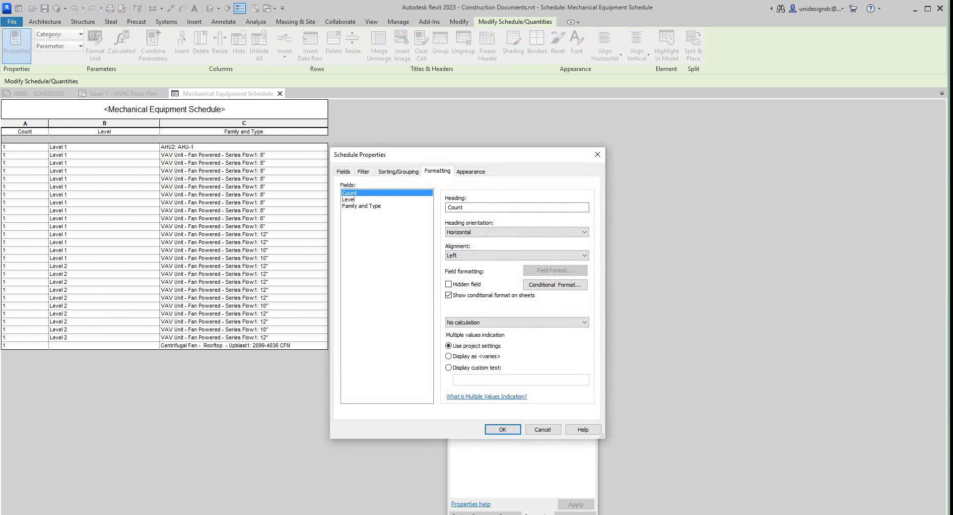
pyautogui.click(516, 255)
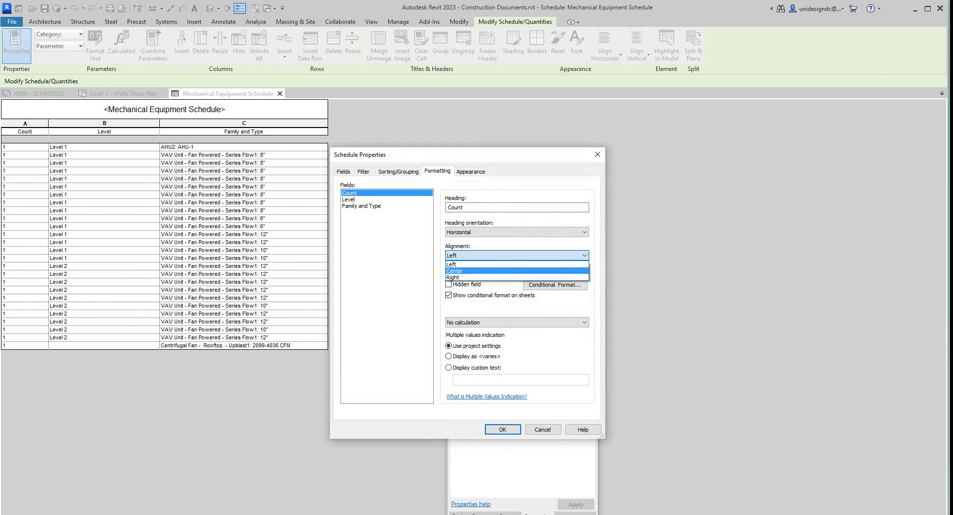
pyautogui.click(454, 271)
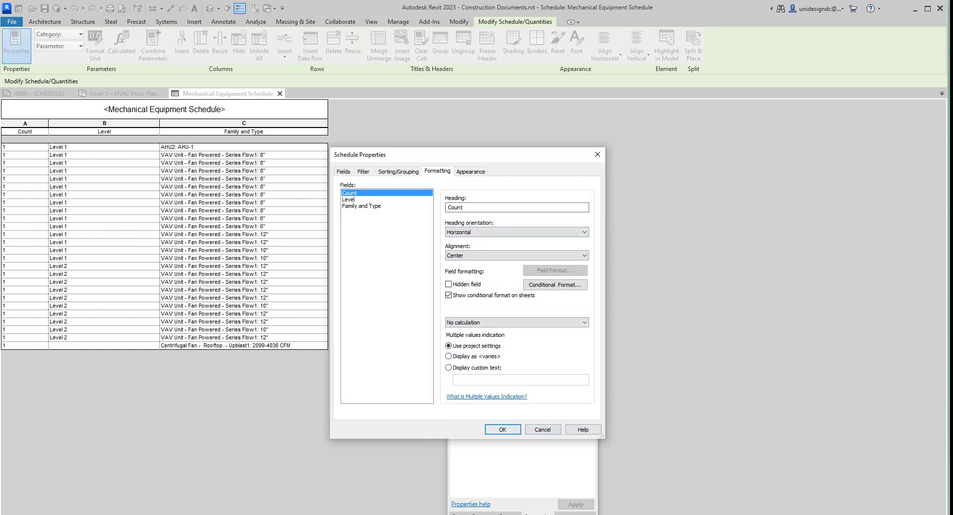
pyautogui.click(349, 199)
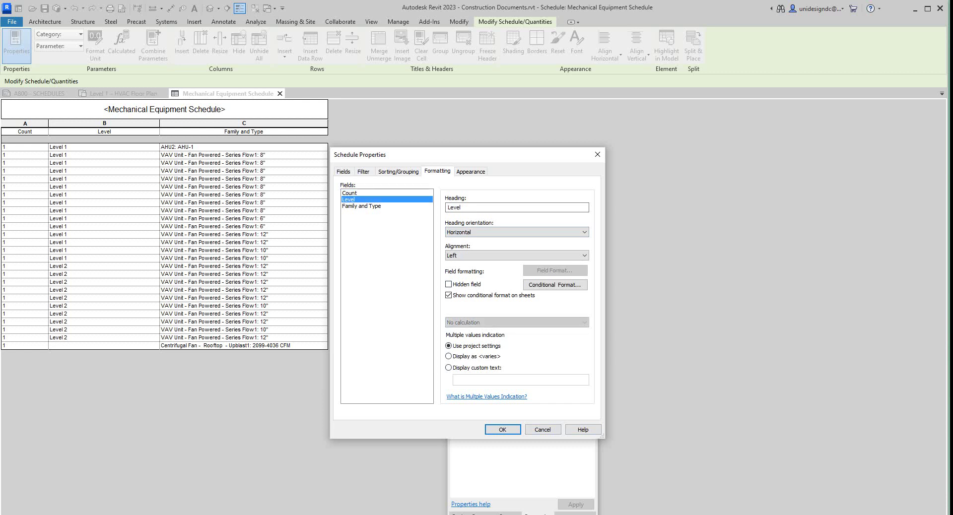
pyautogui.click(516, 255)
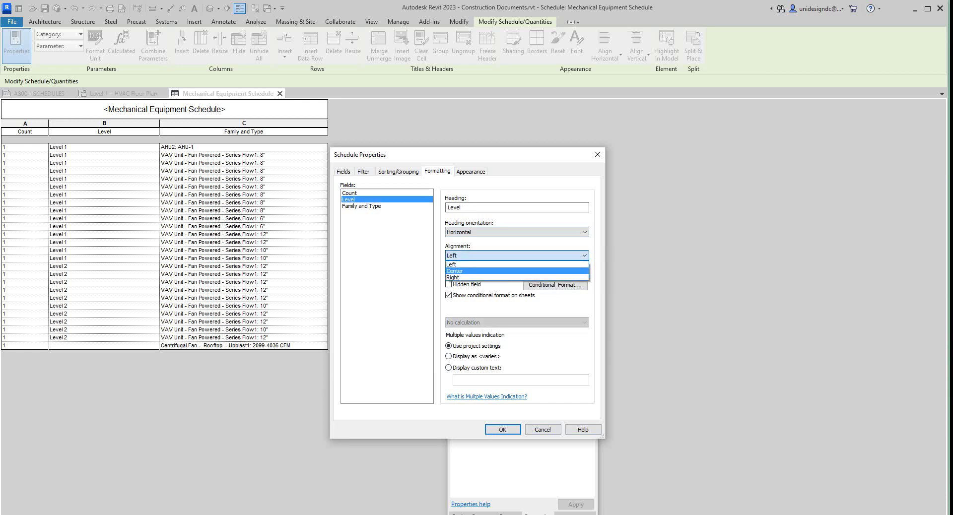
pyautogui.click(454, 271)
pyautogui.click(361, 206)
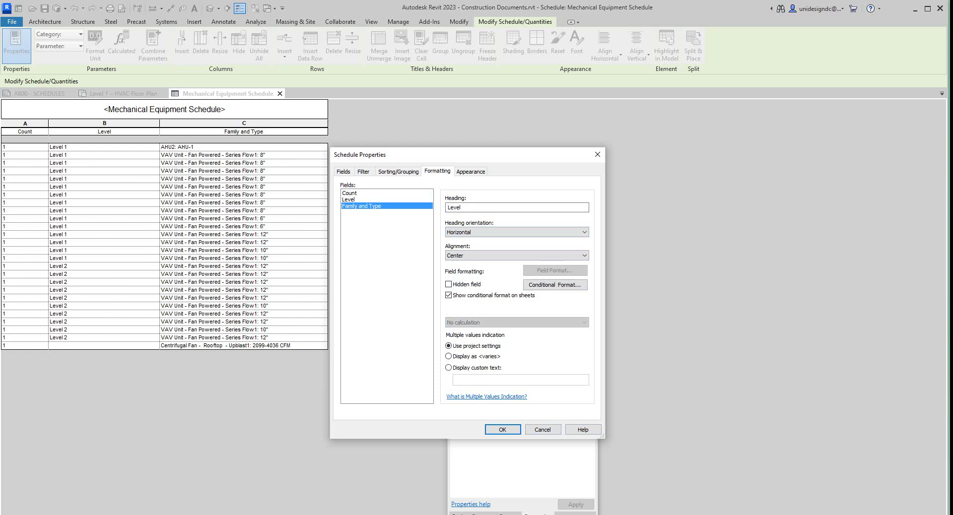
pyautogui.click(517, 255)
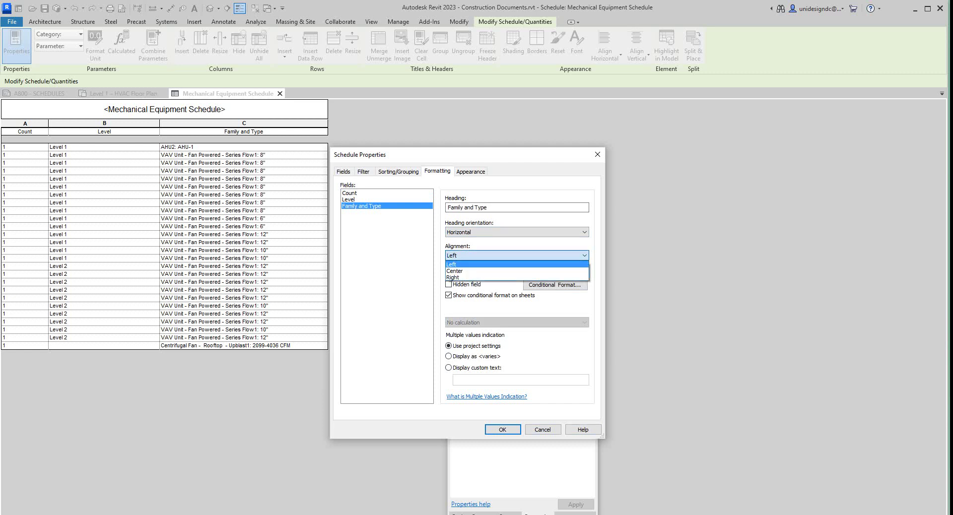
pyautogui.press('Return')
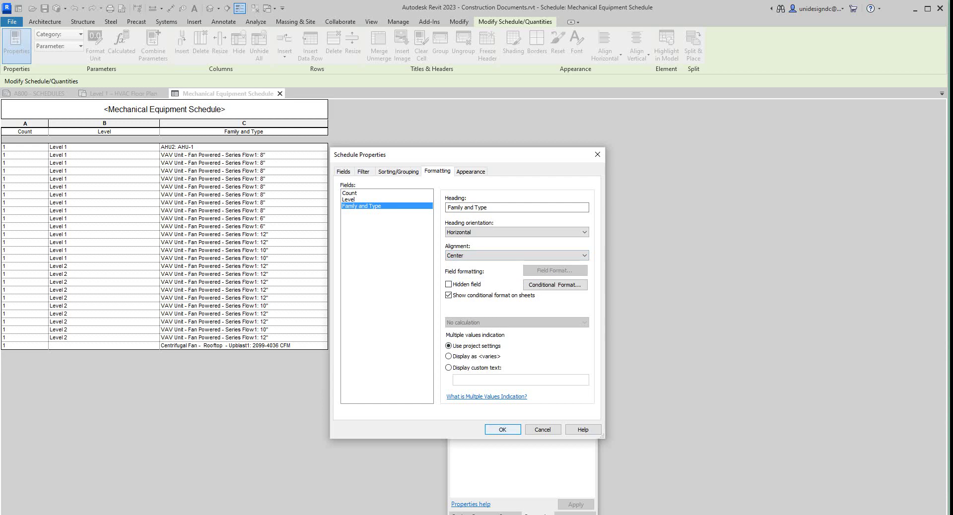
pyautogui.press('Return')
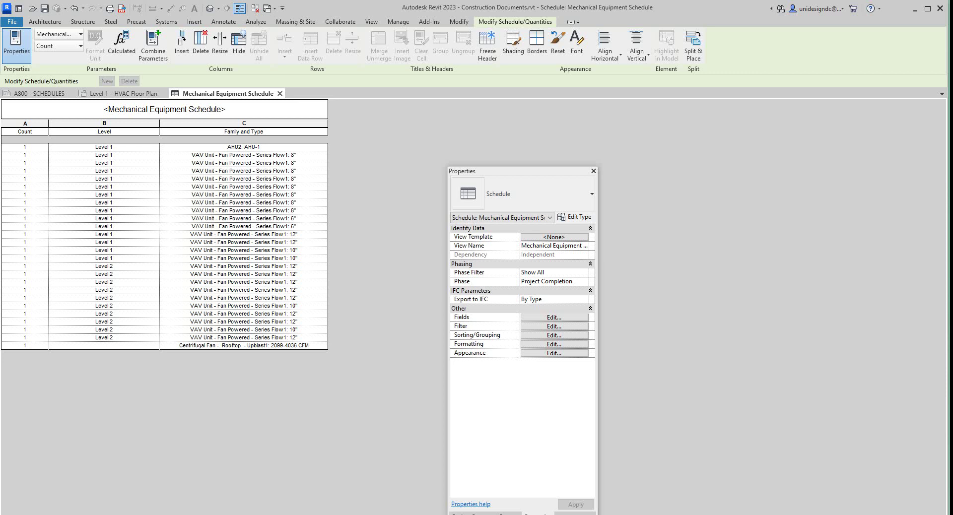
# Open sheet A800 - SCHEDULES and move the Properties palette clear of the sheet's contents
pyautogui.click(30, 93)
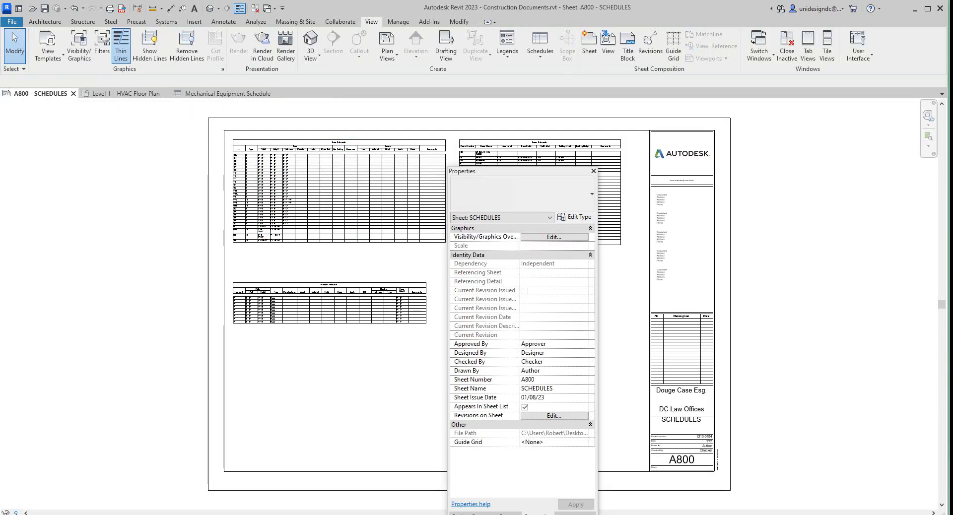
pyautogui.moveTo(495, 176); pyautogui.dragTo(70, 134)
pyautogui.scroll(-2, 359, 329)
pyautogui.moveTo(358, 329); pyautogui.dragTo(384, 304, button='middle')
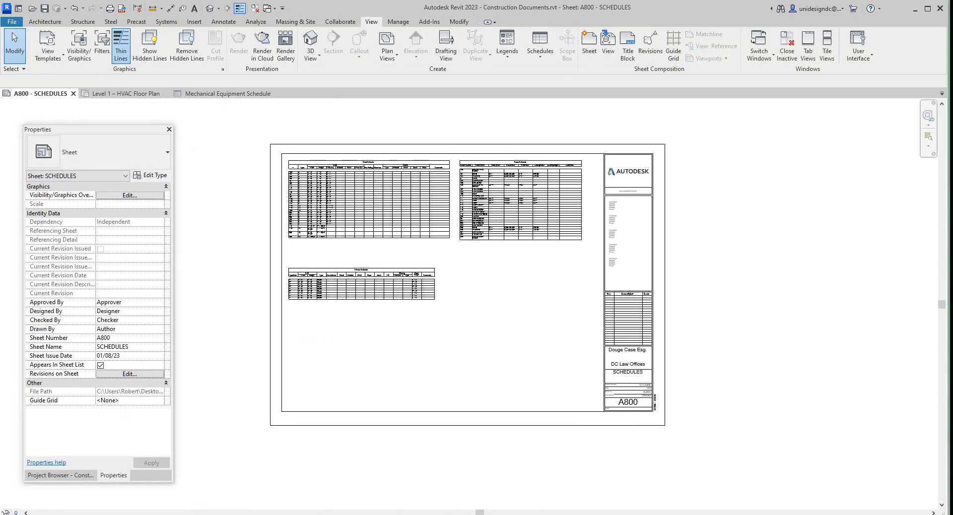
# Place the Mechanical Equipment Schedule on sheet A800 - SCHEDULES, directly below the Room Schedule
pyautogui.click(60, 475)
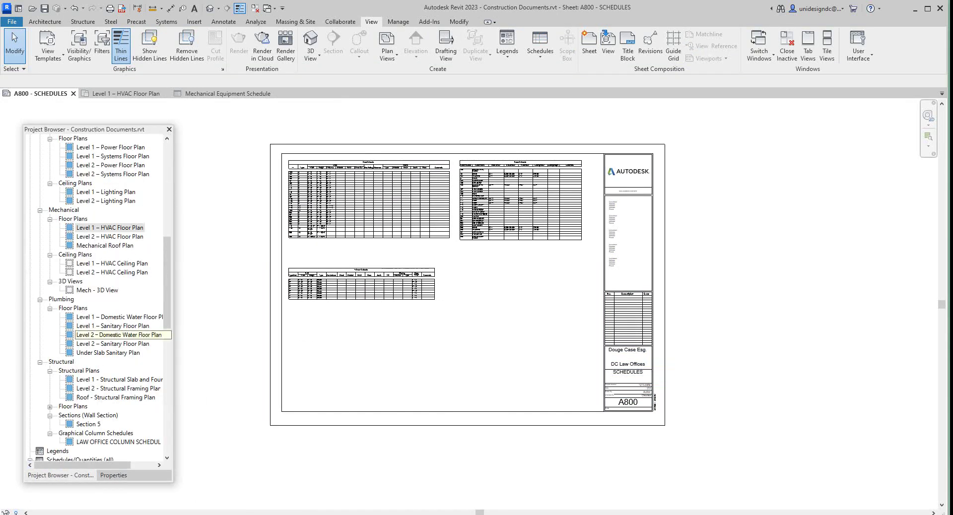
pyautogui.moveTo(166, 282)
pyautogui.mouseDown()
pyautogui.moveTo(166, 272)
pyautogui.moveTo(167, 291)
pyautogui.mouseUp()
pyautogui.scroll(-4, 94, 298)
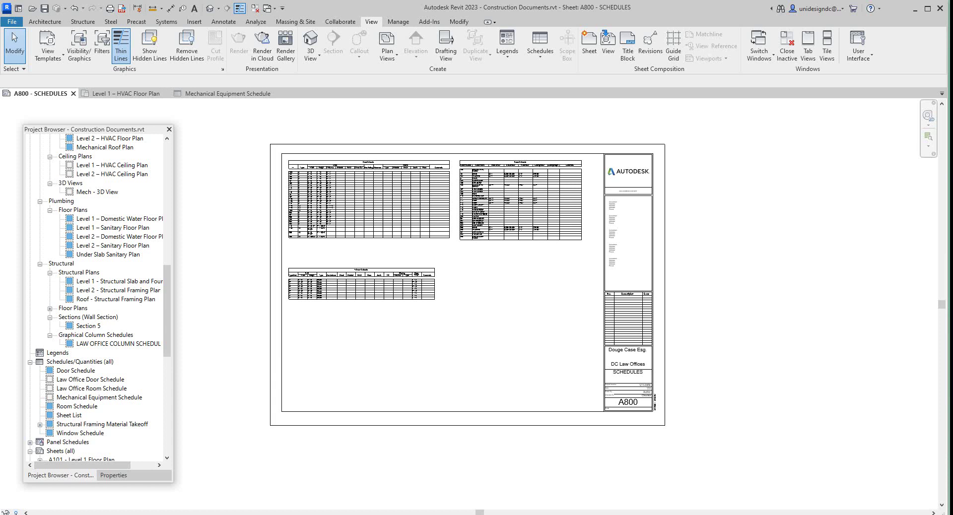
pyautogui.moveTo(75, 397); pyautogui.dragTo(524, 290)
pyautogui.click(496, 286)
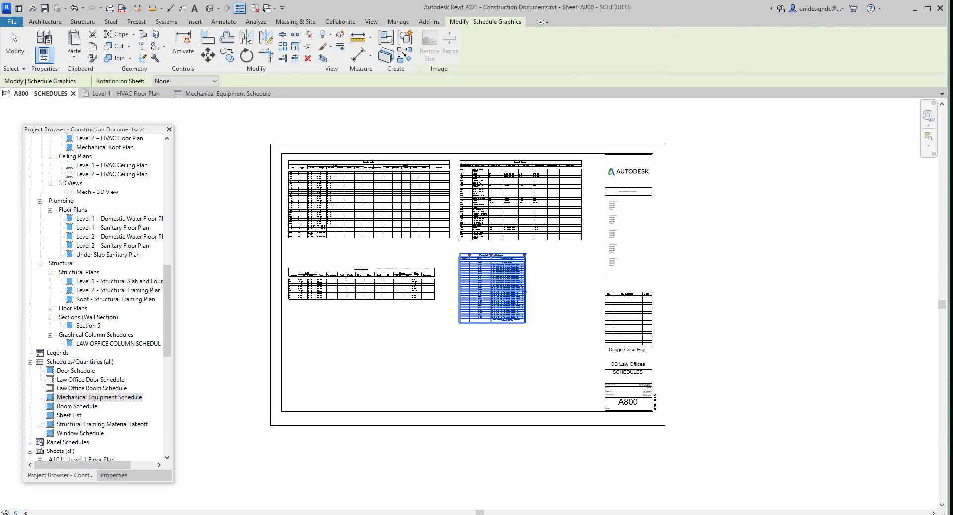
pyautogui.scroll(1, 501, 277)
pyautogui.scroll(5, 514, 267)
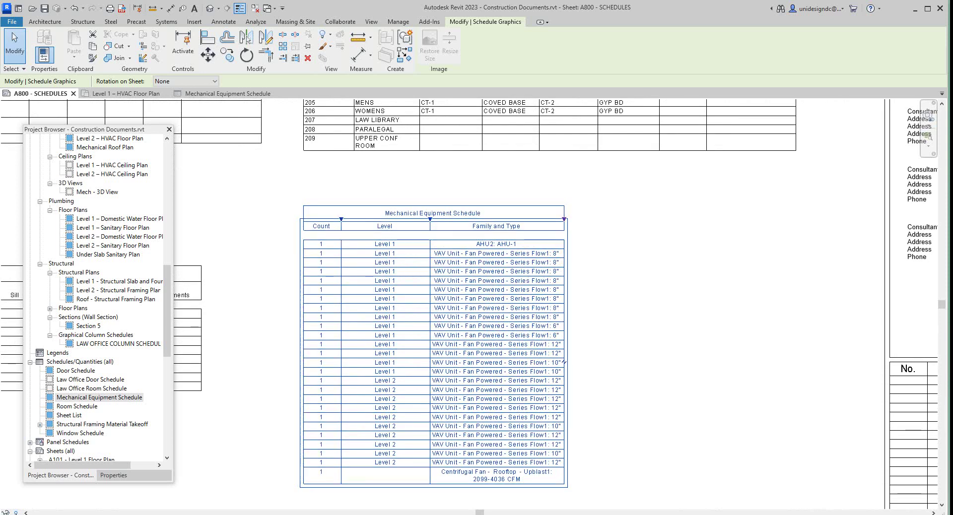
pyautogui.press('Escape')
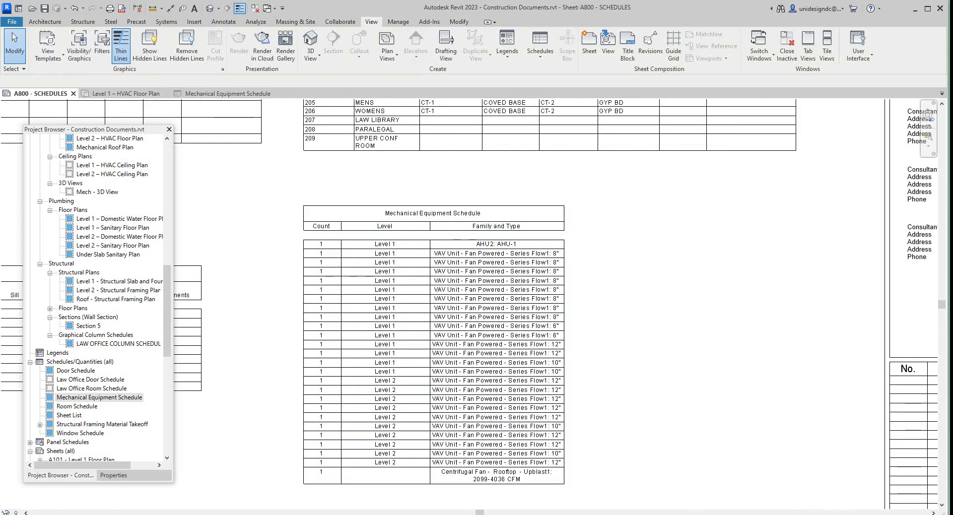
# Examine the layout and legibility of the four schedules placed on sheet A800 - SCHEDULES
pyautogui.scroll(-2, 617, 245)
pyautogui.press('z')
pyautogui.press('f')
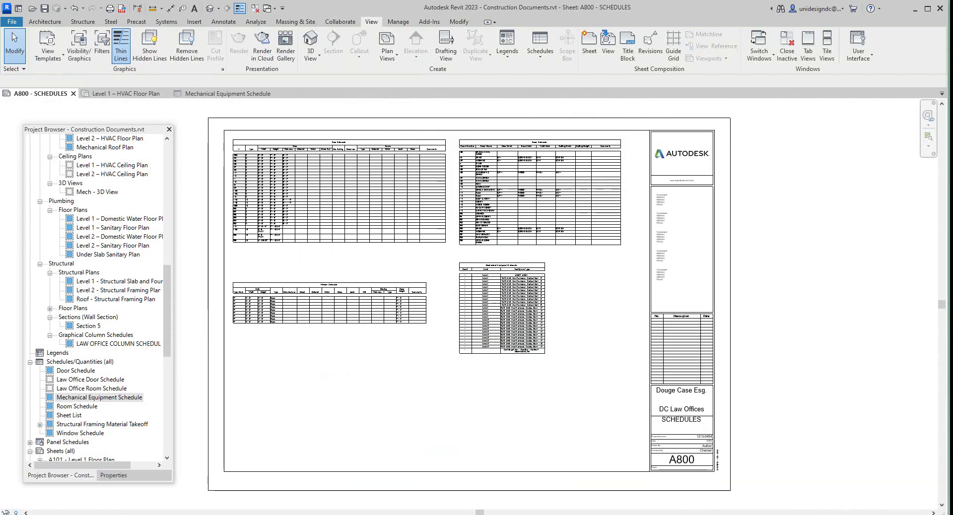
pyautogui.scroll(-4, 545, 294)
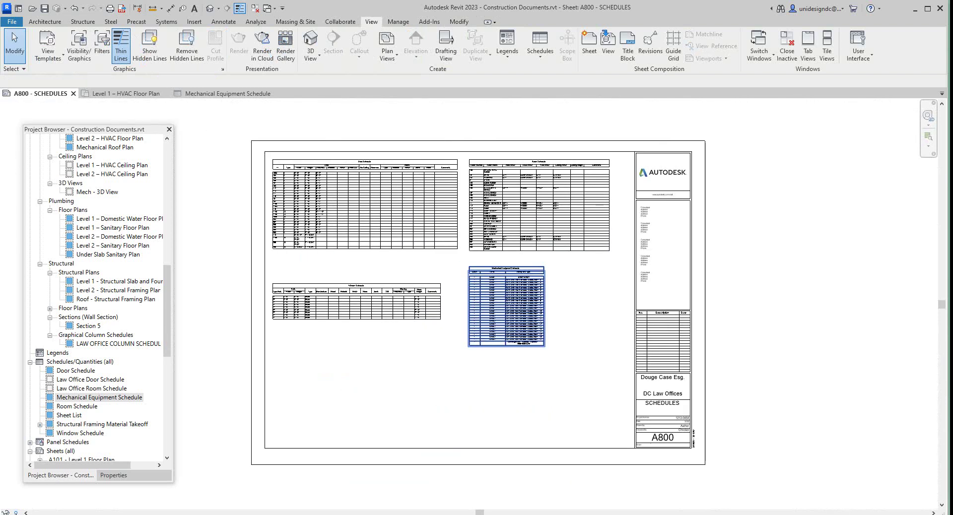
pyautogui.press('z')
pyautogui.press('f')
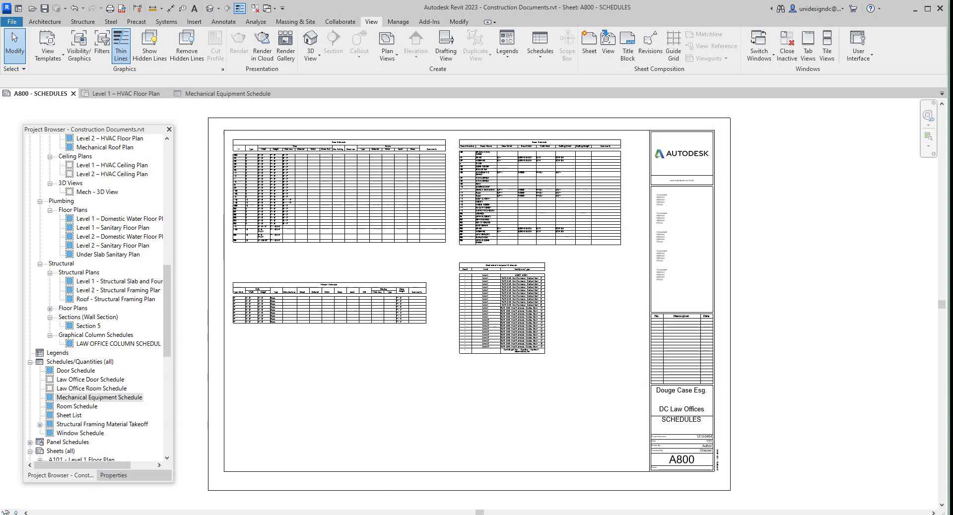
pyautogui.scroll(2, 301, 303)
pyautogui.scroll(-2, 323, 194)
pyautogui.scroll(-1, 317, 184)
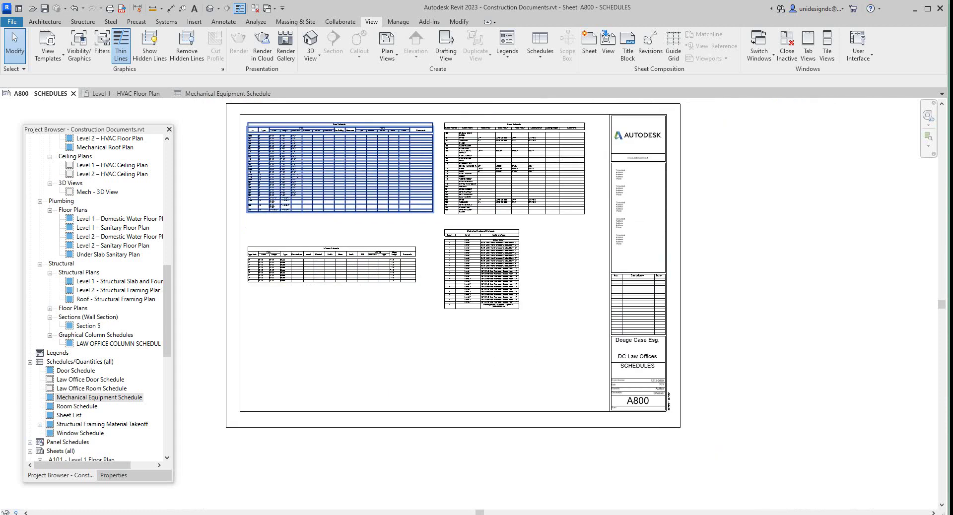
pyautogui.scroll(1, 394, 124)
pyautogui.scroll(2, 343, 122)
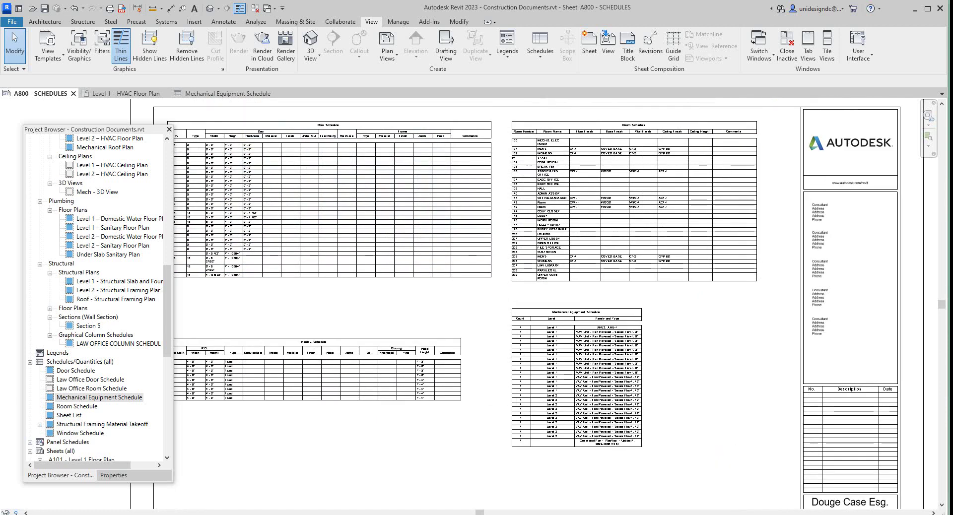
pyautogui.scroll(2, 653, 119)
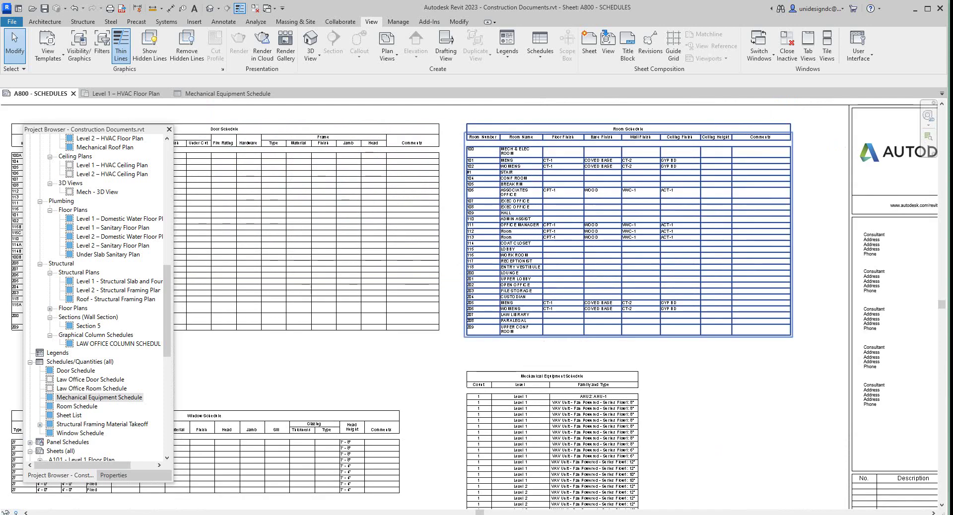
pyautogui.scroll(-3, 625, 189)
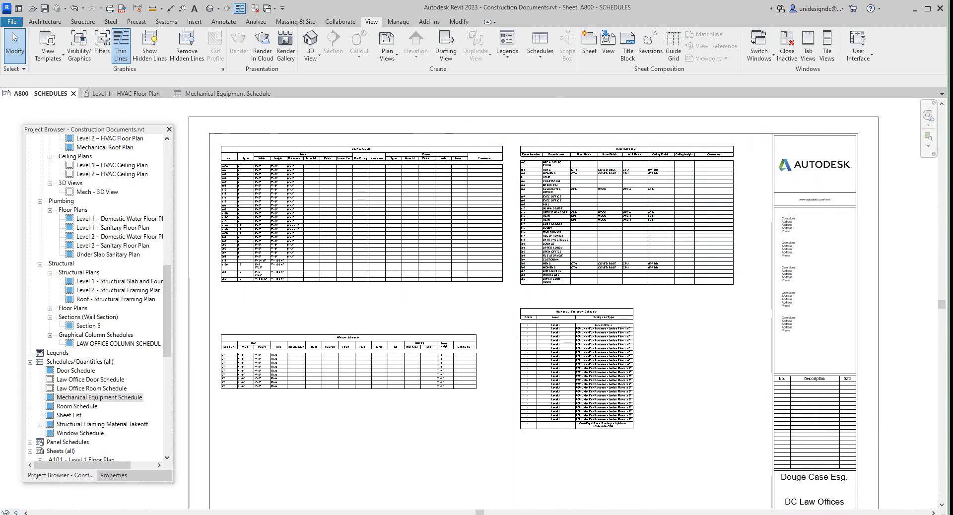
pyautogui.scroll(-2, 591, 110)
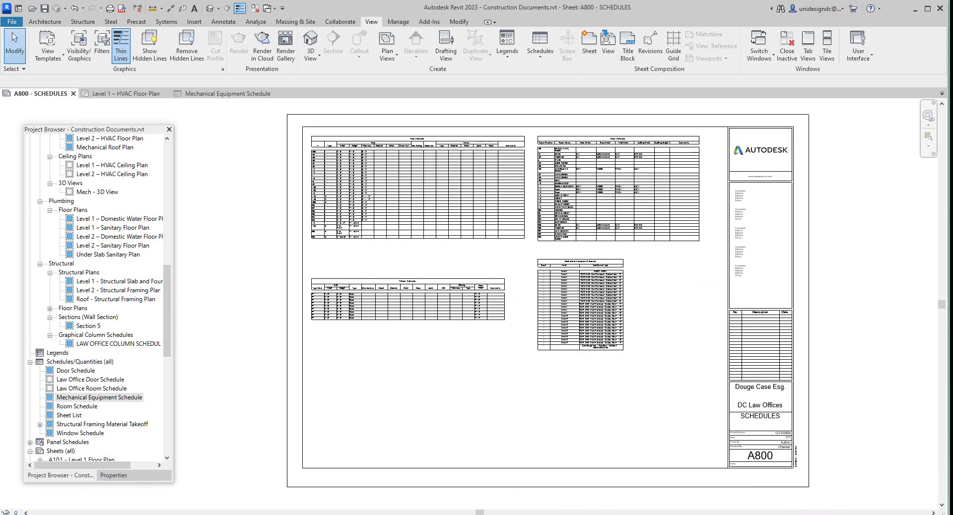
pyautogui.moveTo(591, 110); pyautogui.dragTo(512, 113, button='middle')
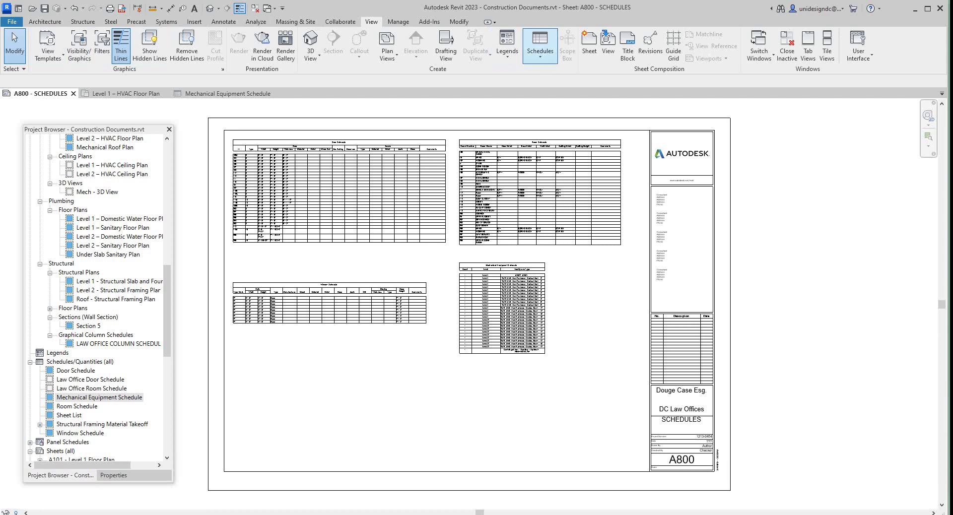
# Create a new schedule of building components for the Lighting Fixtures category, with Project Completion as its phase
pyautogui.click(539, 46)
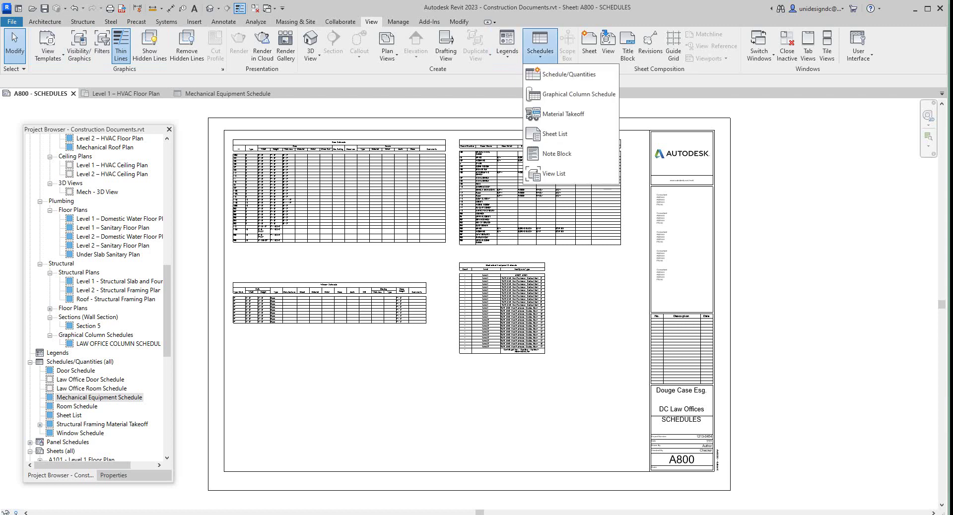
pyautogui.click(563, 74)
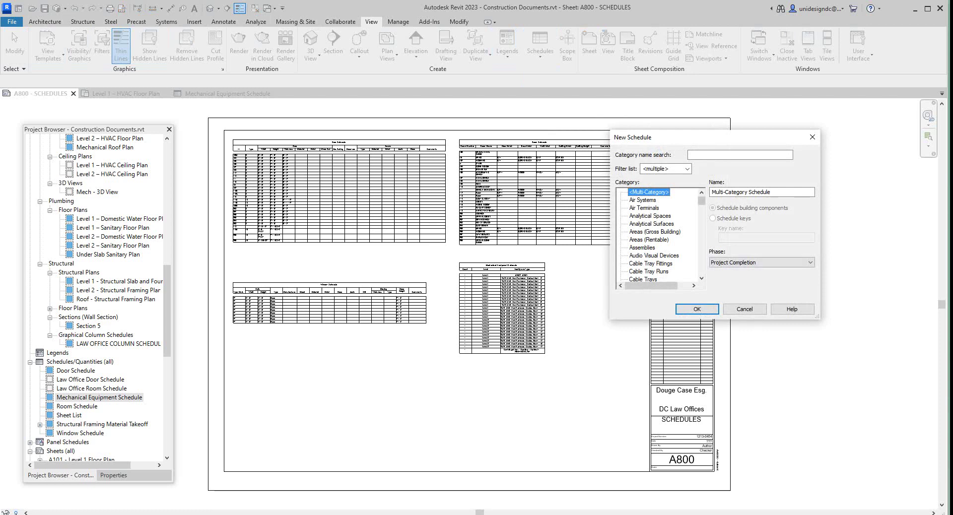
pyautogui.scroll(-2, 660, 236)
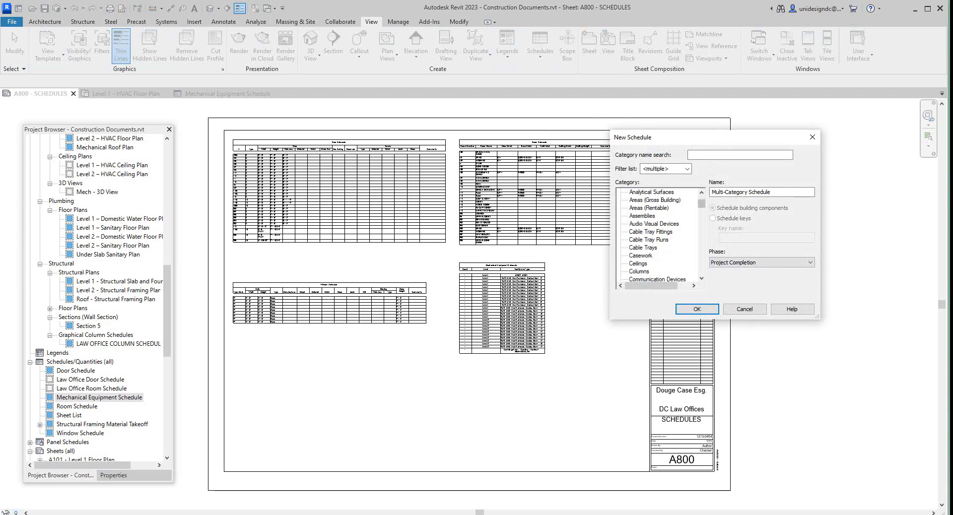
pyautogui.scroll(-3, 657, 236)
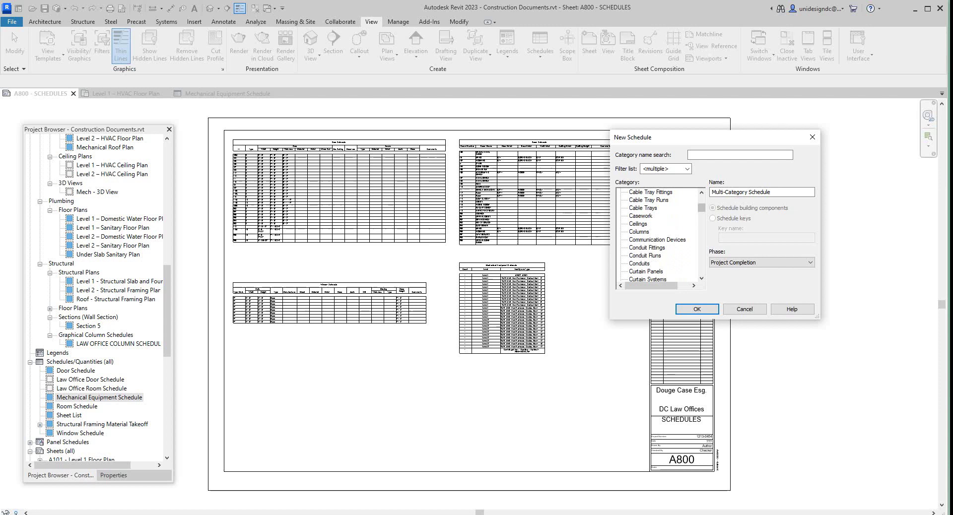
pyautogui.scroll(-4, 658, 236)
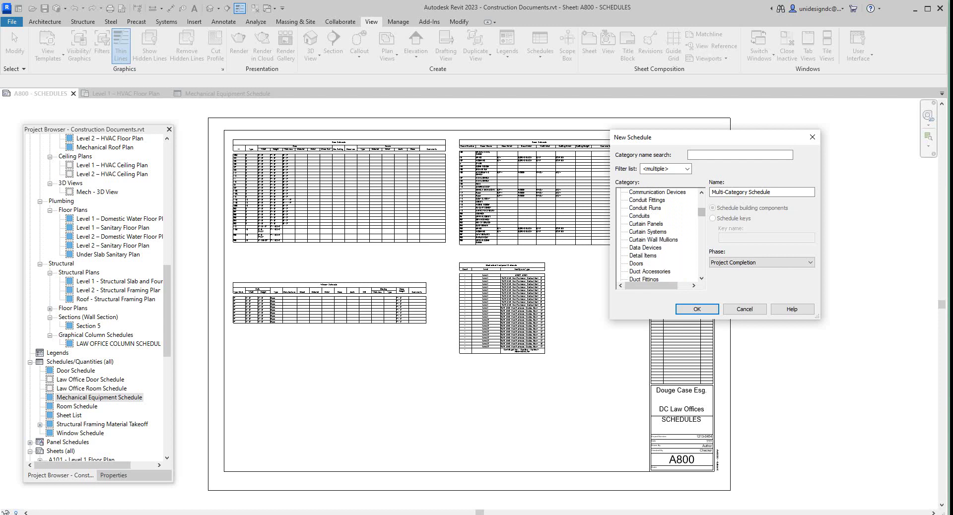
pyautogui.scroll(-4, 658, 235)
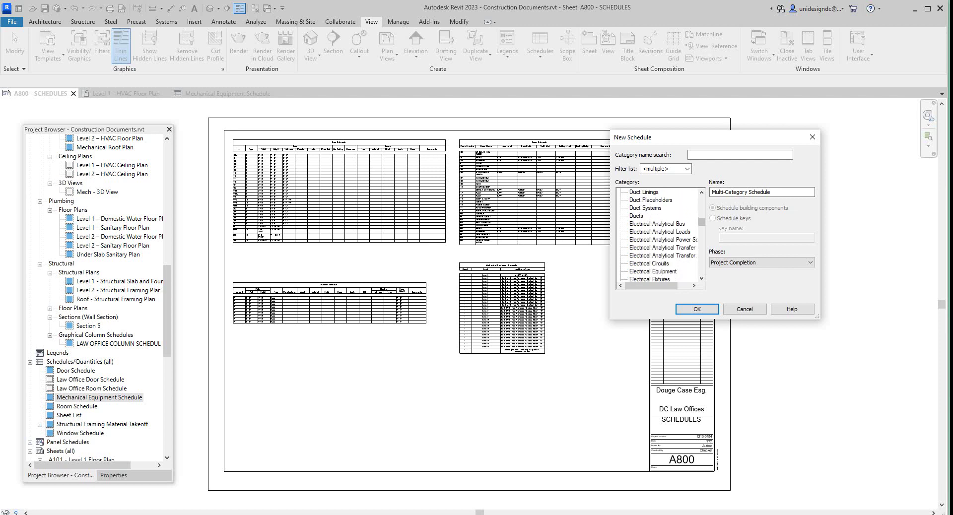
pyautogui.scroll(-4, 658, 236)
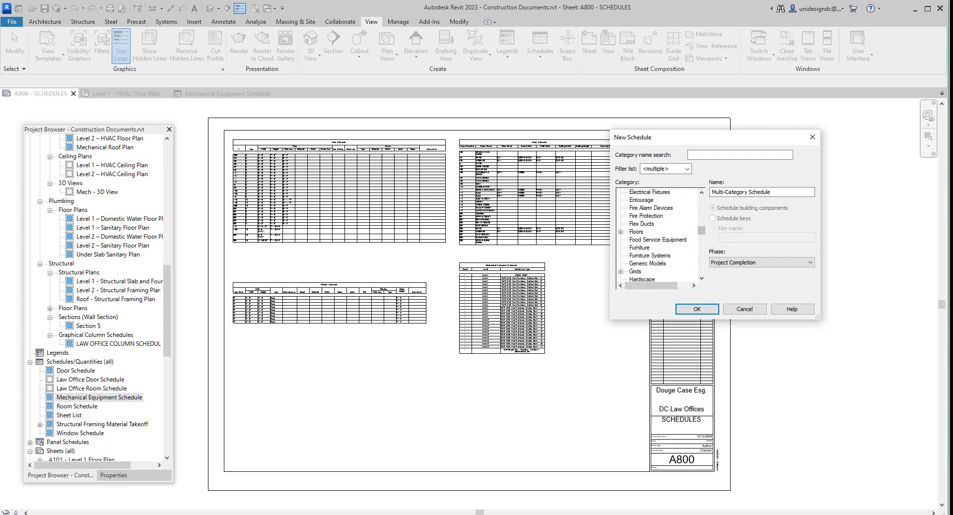
pyautogui.scroll(-1, 658, 236)
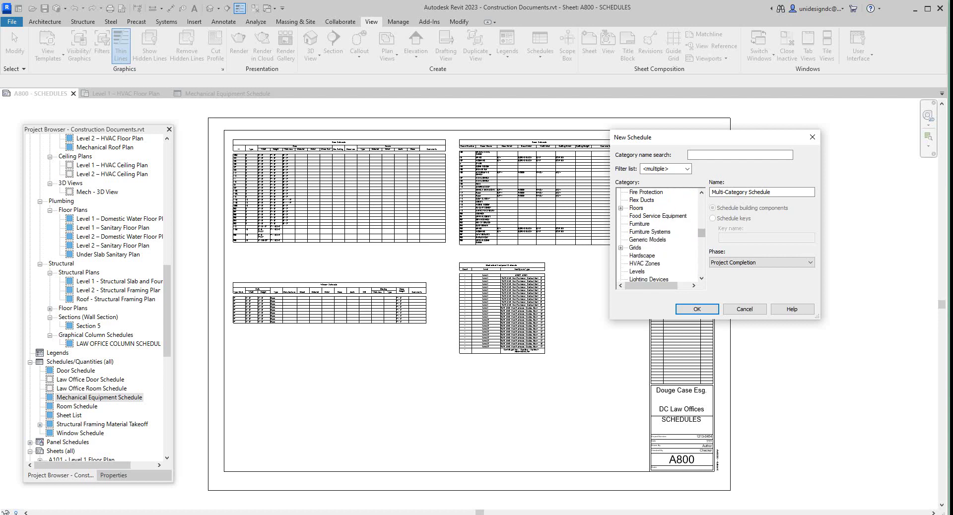
pyautogui.scroll(6, 657, 236)
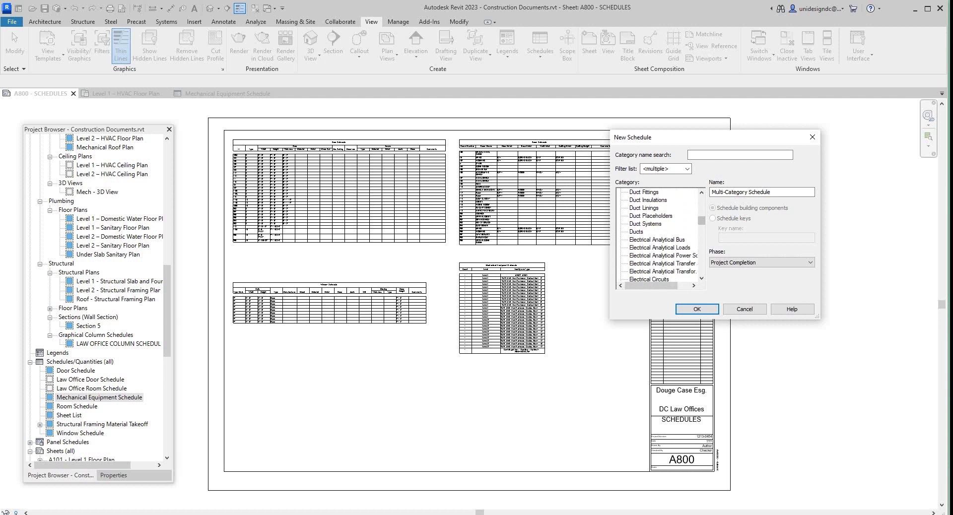
pyautogui.scroll(7, 657, 236)
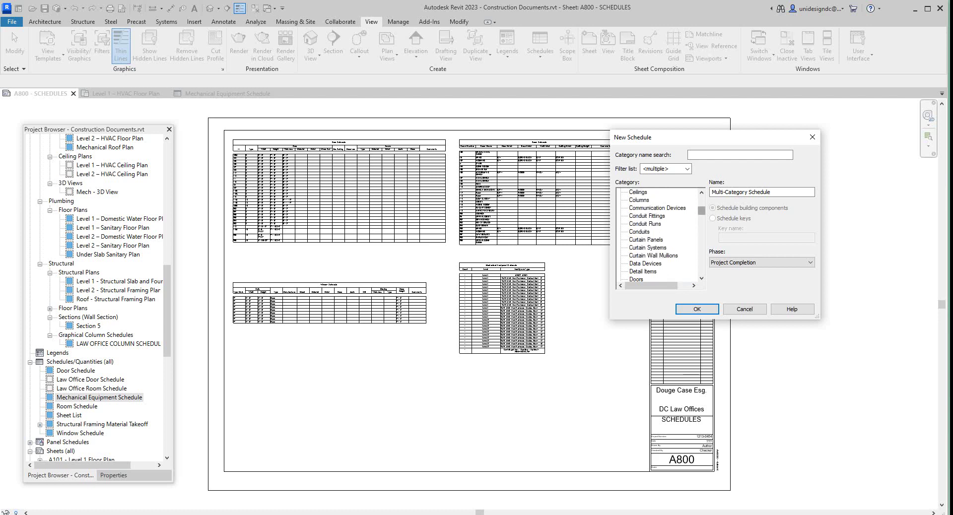
pyautogui.scroll(-8, 657, 236)
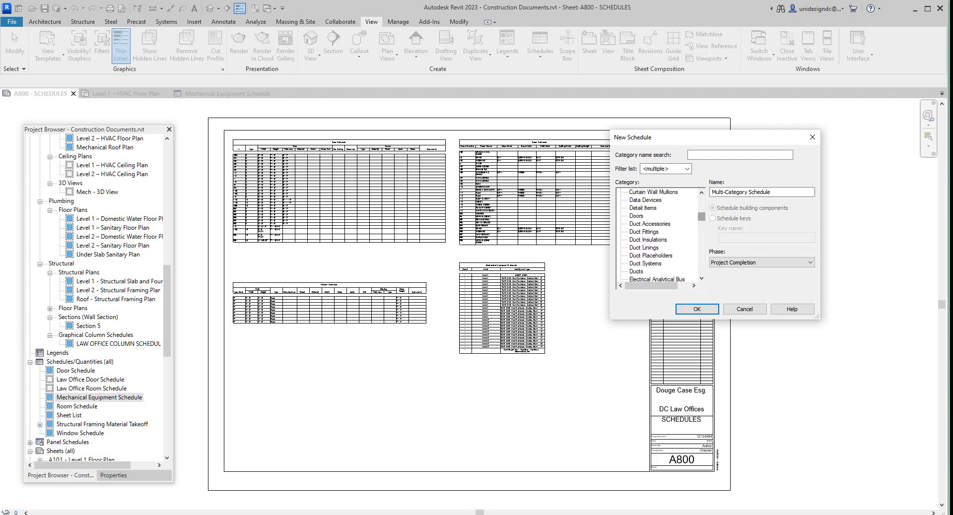
pyautogui.scroll(-5, 657, 236)
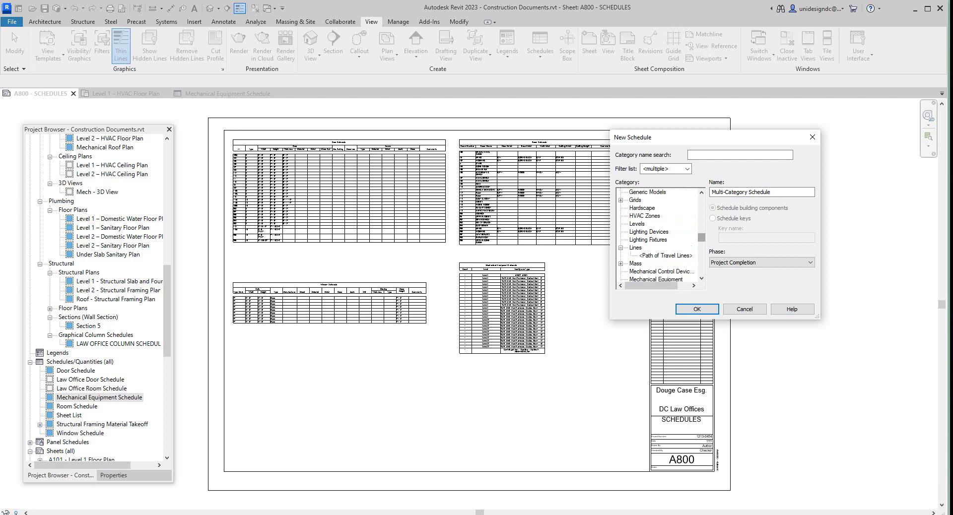
pyautogui.click(648, 240)
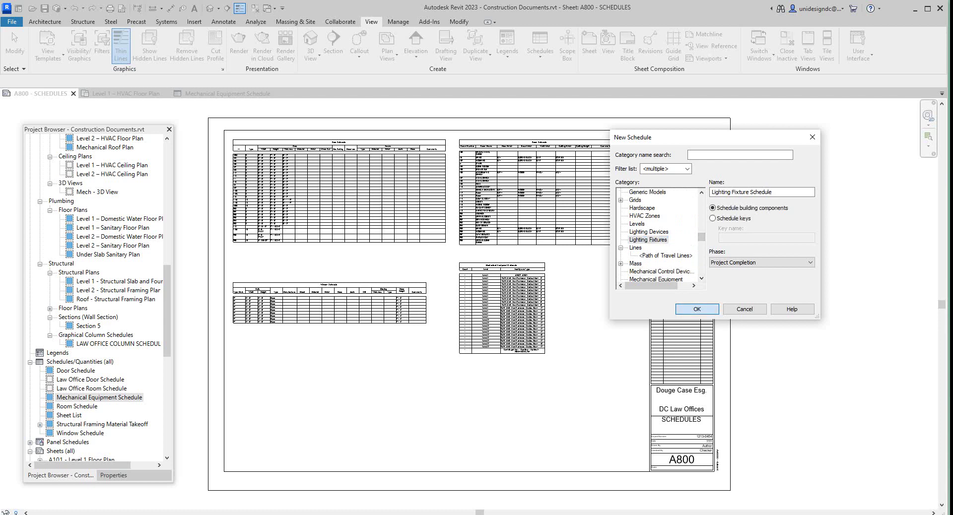
pyautogui.click(697, 309)
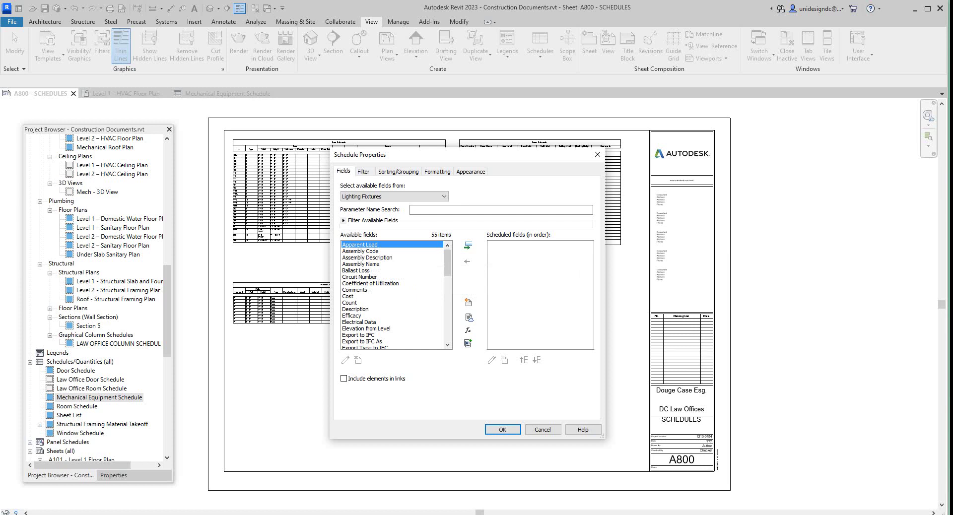
# Add the Family and Type field to the scheduled fields of the lighting fixture schedule
pyautogui.scroll(-4, 392, 295)
pyautogui.scroll(5, 392, 295)
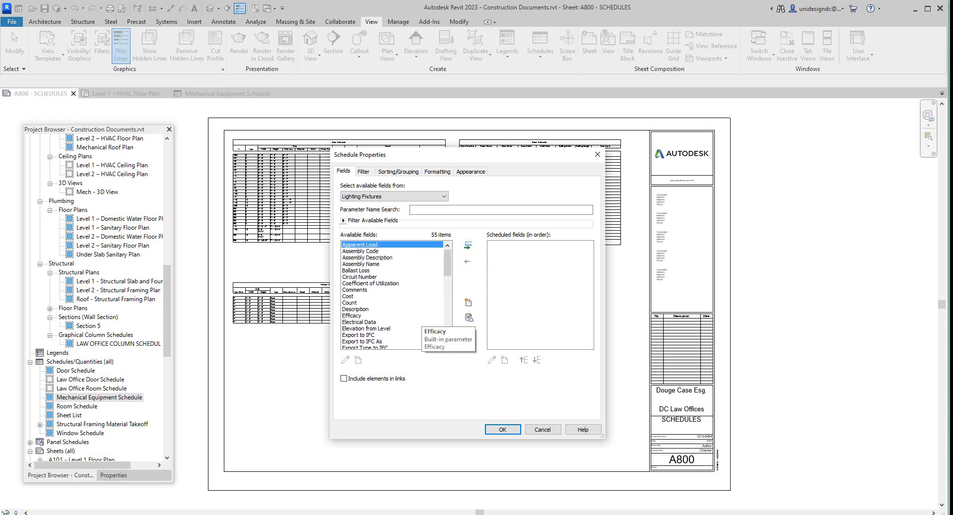
pyautogui.scroll(-1, 356, 298)
pyautogui.scroll(-3, 377, 298)
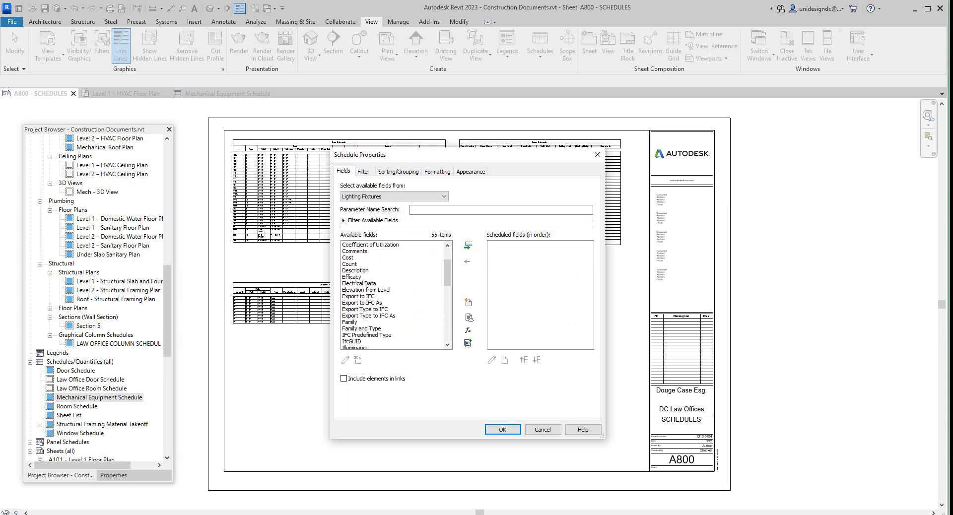
pyautogui.scroll(-6, 395, 295)
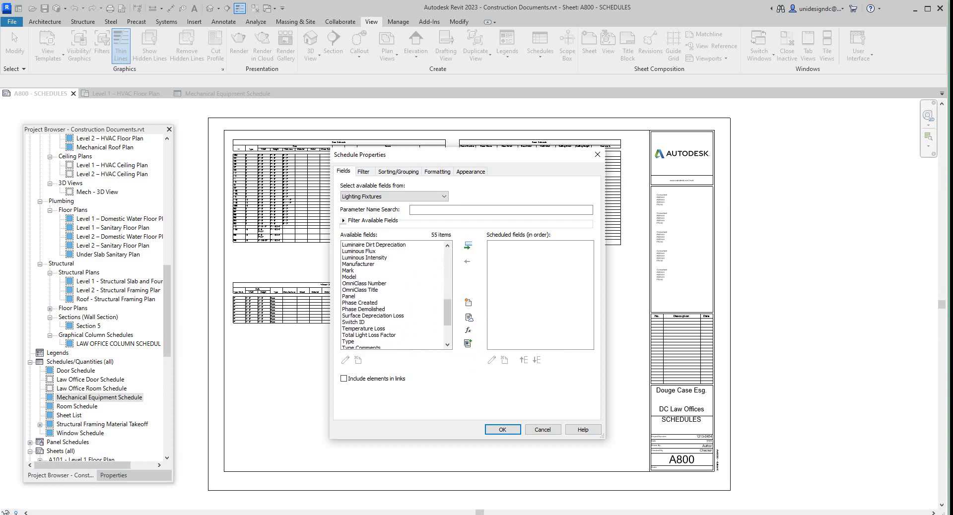
pyautogui.scroll(6, 394, 297)
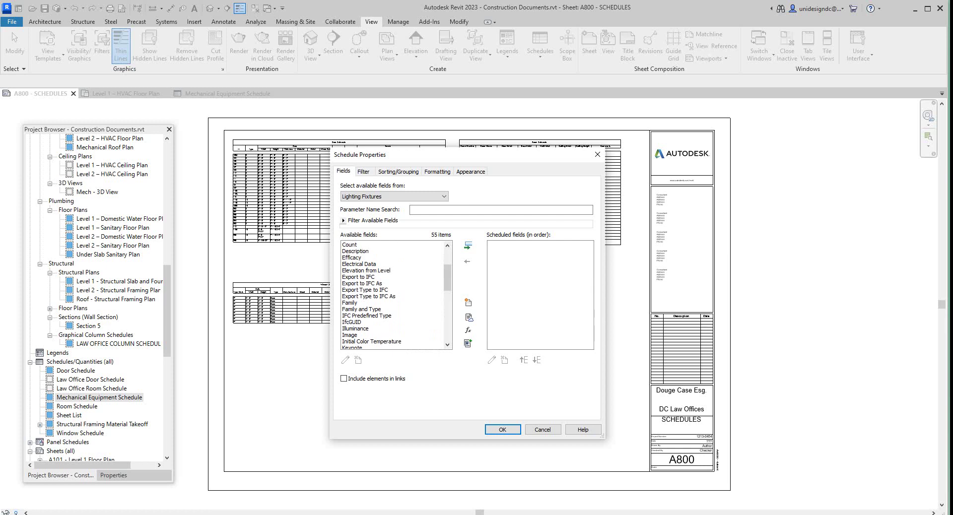
pyautogui.click(361, 309)
pyautogui.click(468, 245)
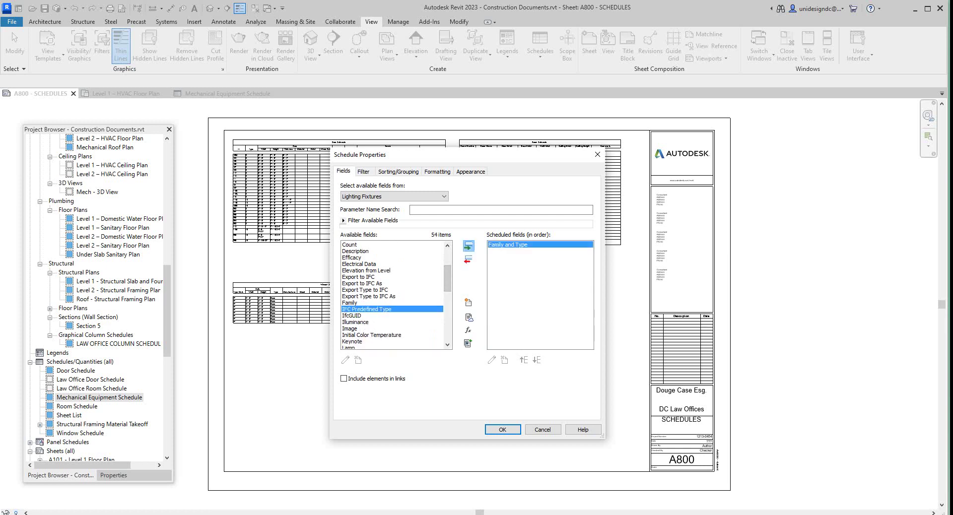
# Add the Count field to the scheduled fields, after Family and Type
pyautogui.scroll(3, 396, 296)
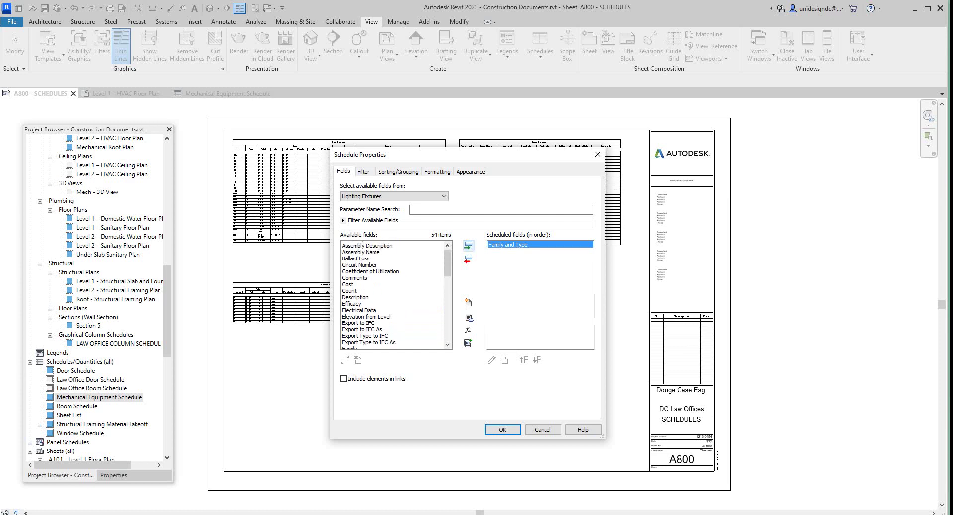
pyautogui.click(349, 303)
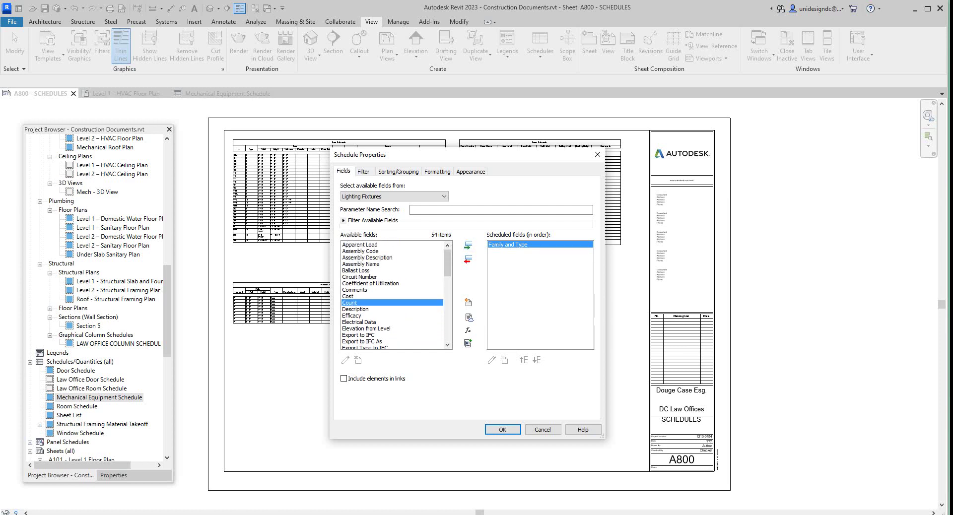
pyautogui.click(468, 246)
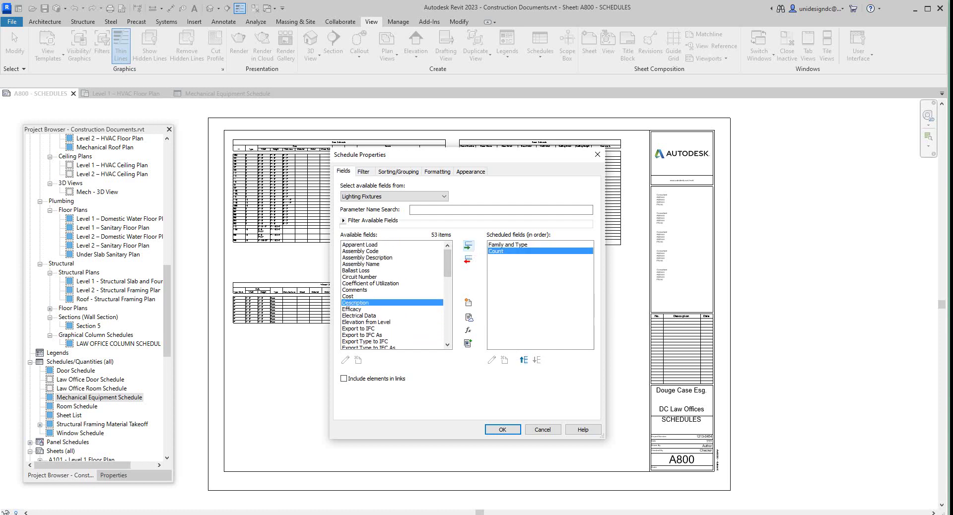
# Add the Wattage field to the scheduled fields, after Count
pyautogui.scroll(-1, 367, 322)
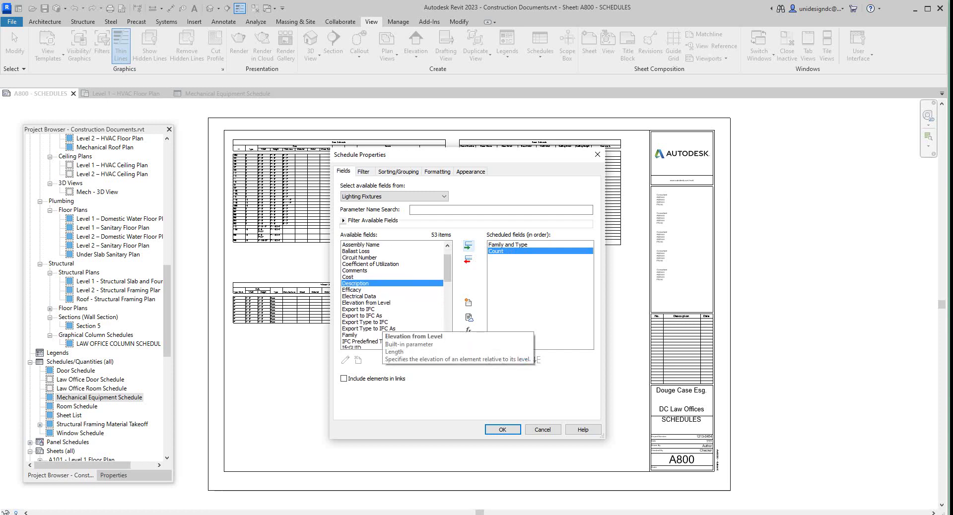
pyautogui.scroll(-7, 392, 295)
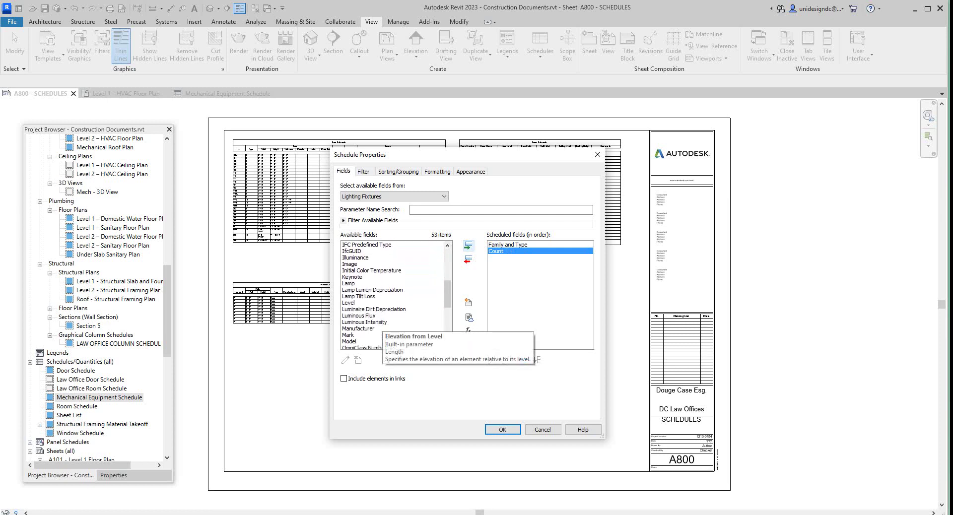
pyautogui.scroll(-5, 395, 296)
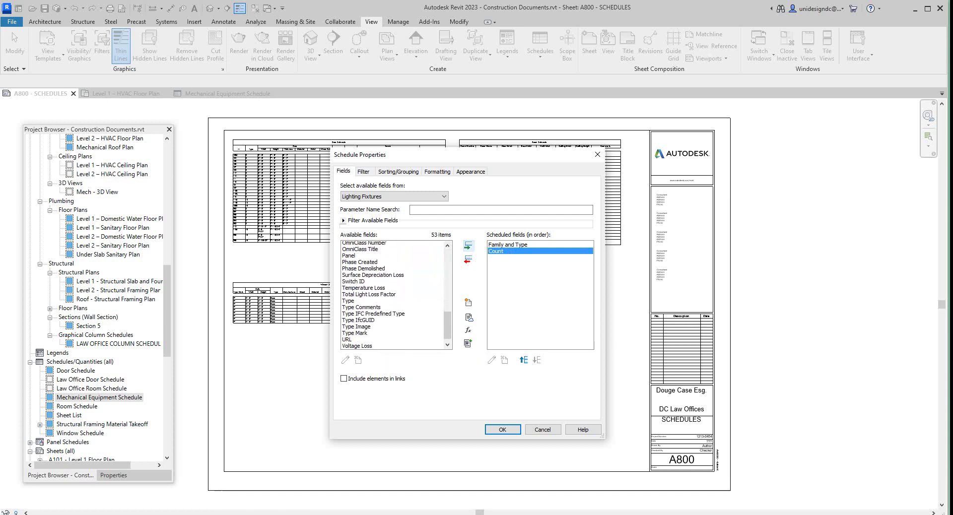
pyautogui.scroll(-1, 395, 296)
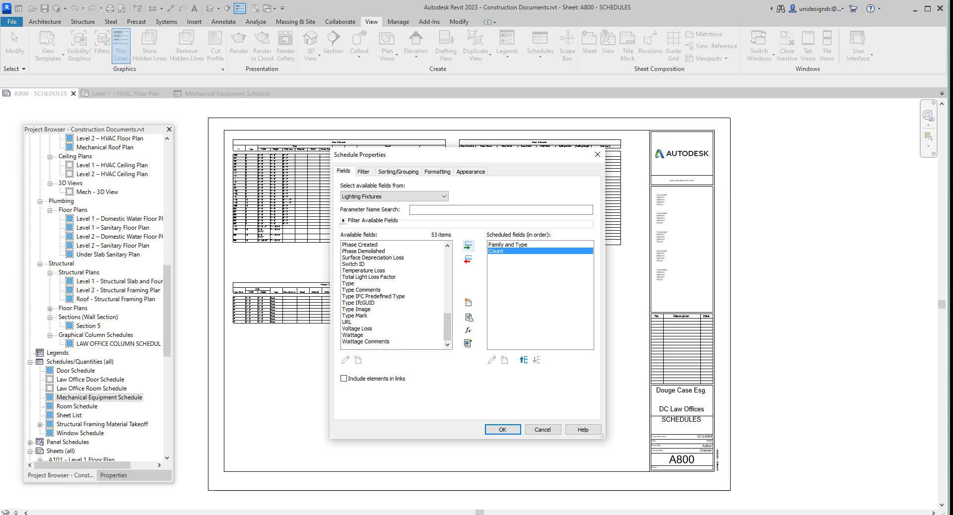
pyautogui.click(353, 335)
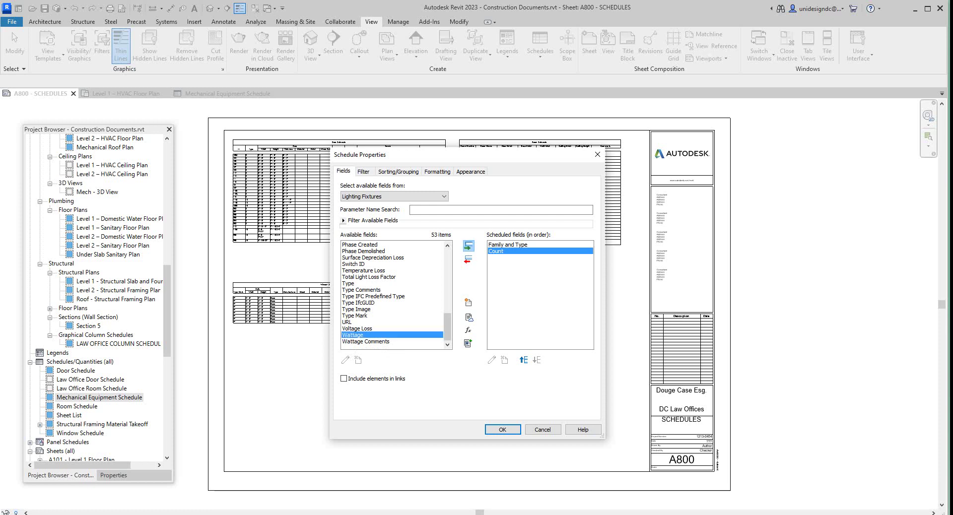
pyautogui.click(468, 245)
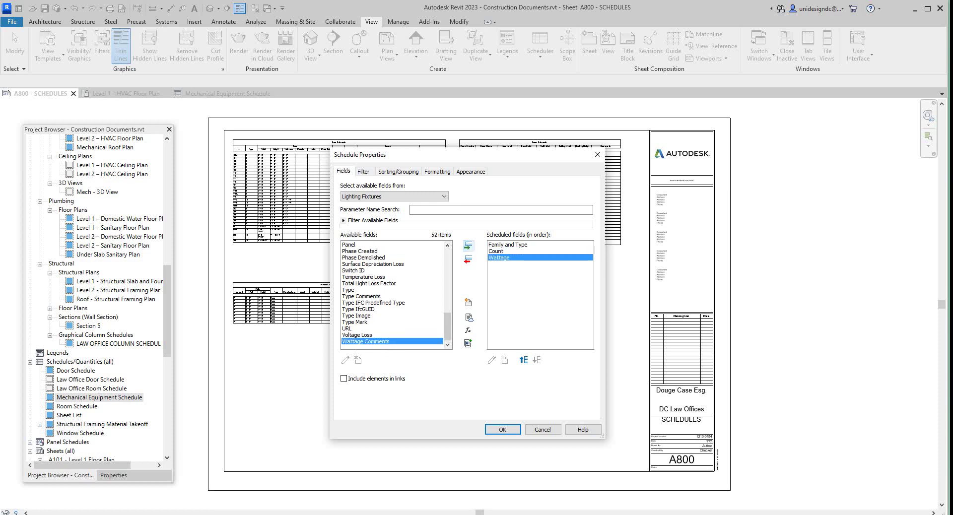
# Look through the available lighting fixture parameters and add the Level field to the scheduled fields, after Wattage
pyautogui.scroll(4, 396, 295)
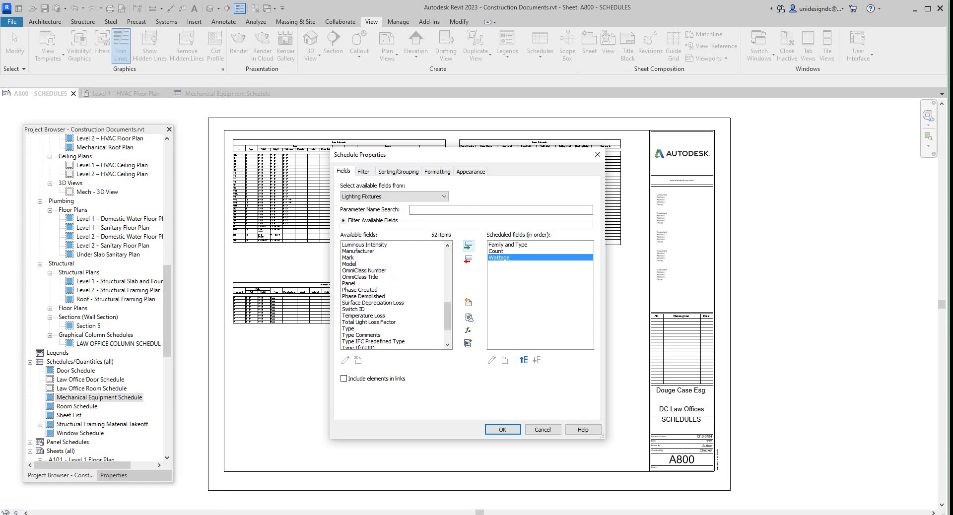
pyautogui.scroll(3, 371, 292)
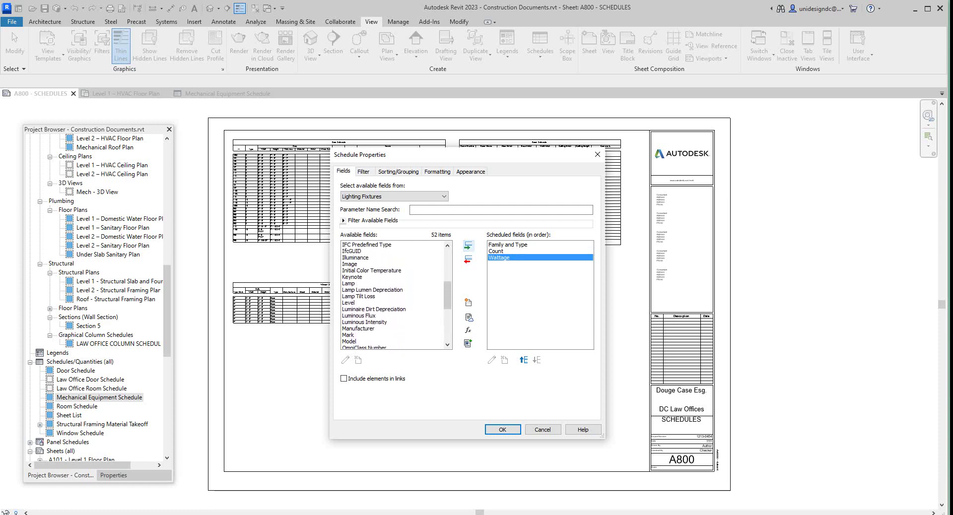
pyautogui.scroll(4, 372, 295)
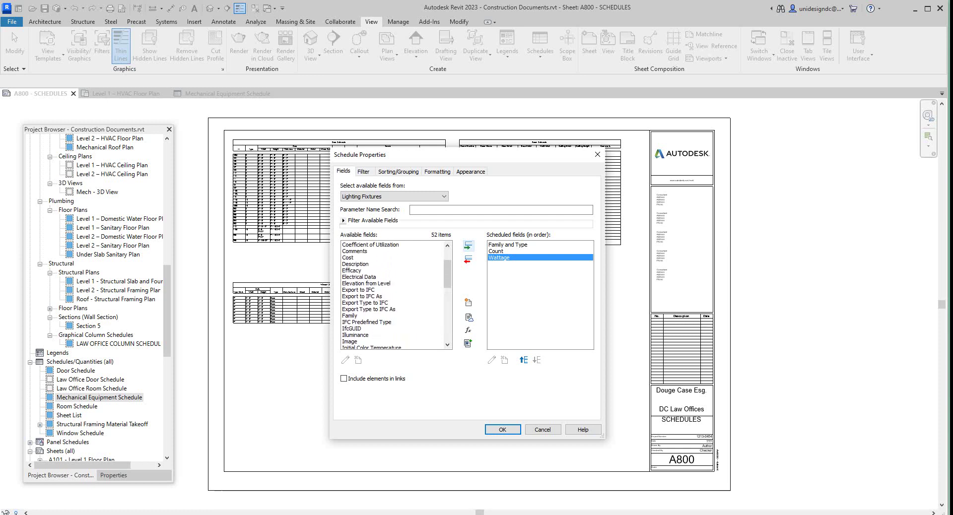
pyautogui.scroll(2, 371, 297)
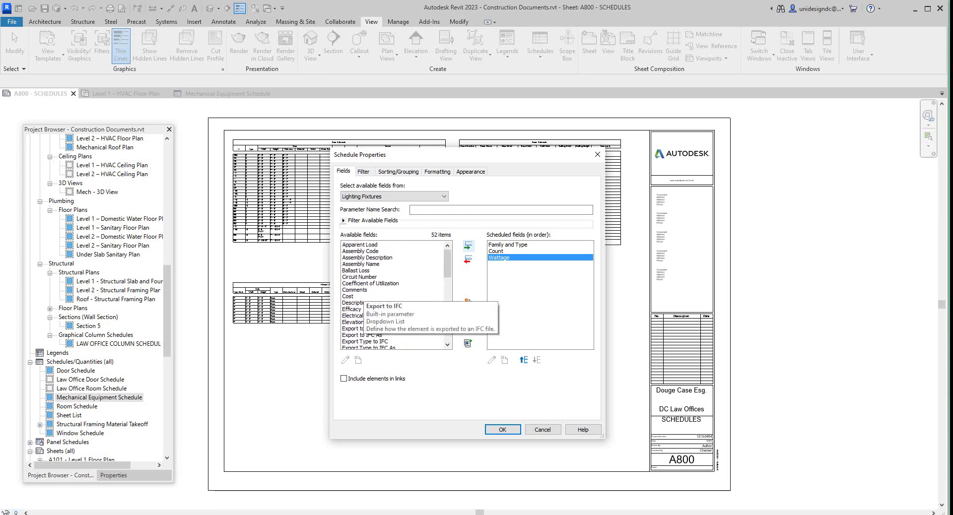
pyautogui.scroll(-2, 371, 297)
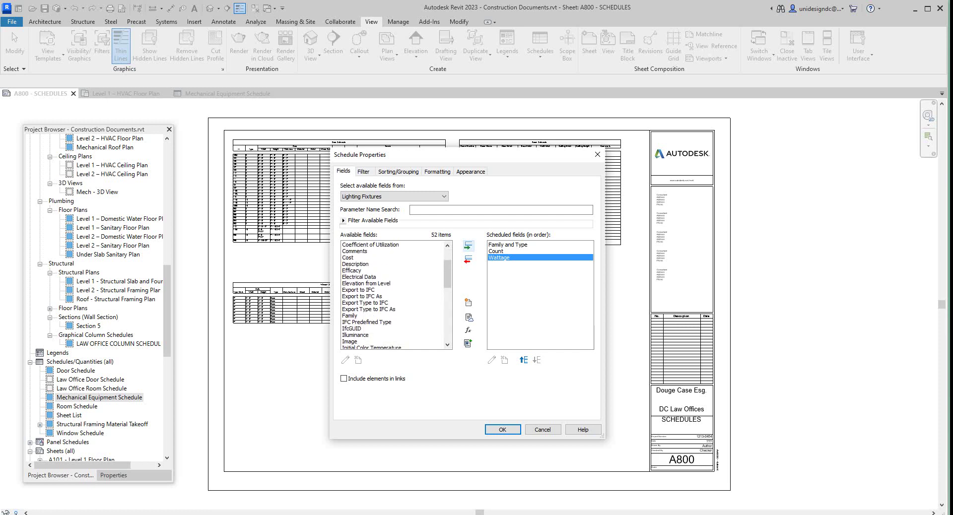
pyautogui.scroll(-2, 371, 297)
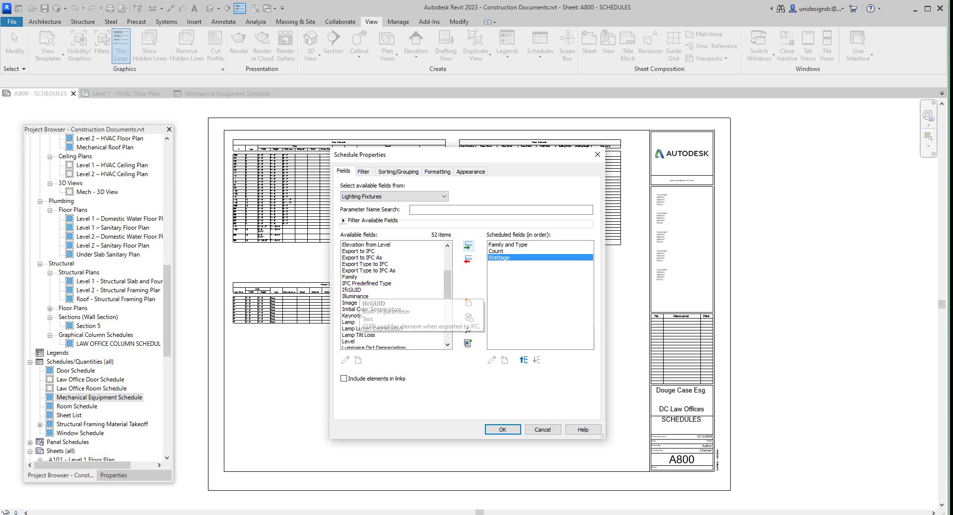
pyautogui.scroll(-3, 371, 297)
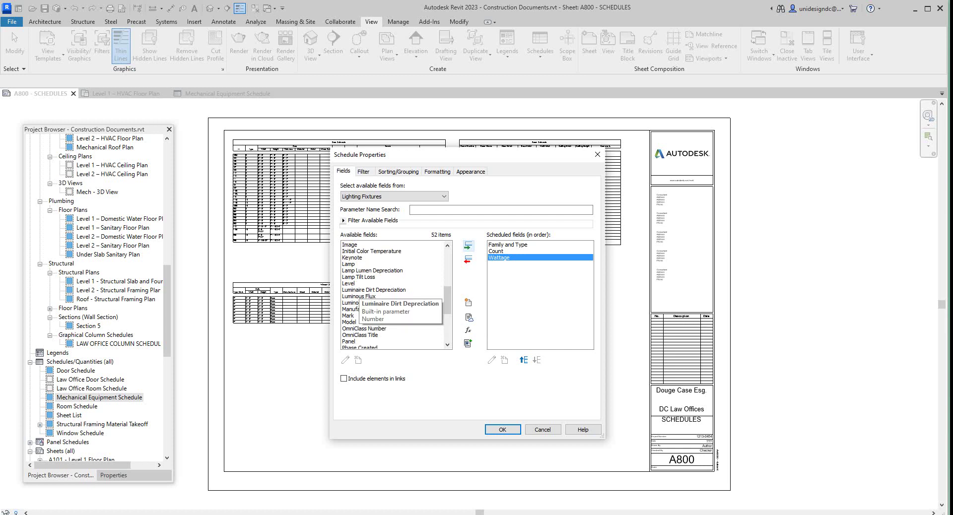
pyautogui.scroll(-1, 356, 295)
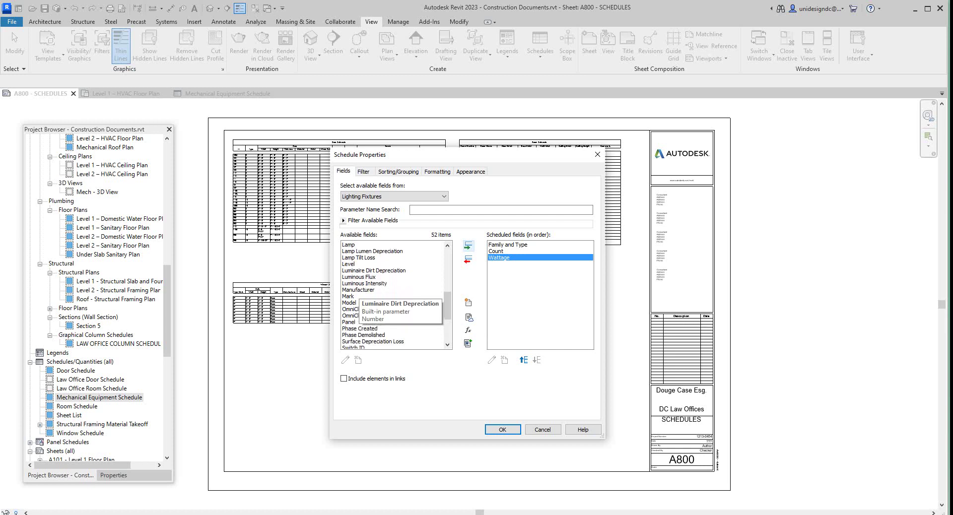
pyautogui.scroll(-3, 356, 297)
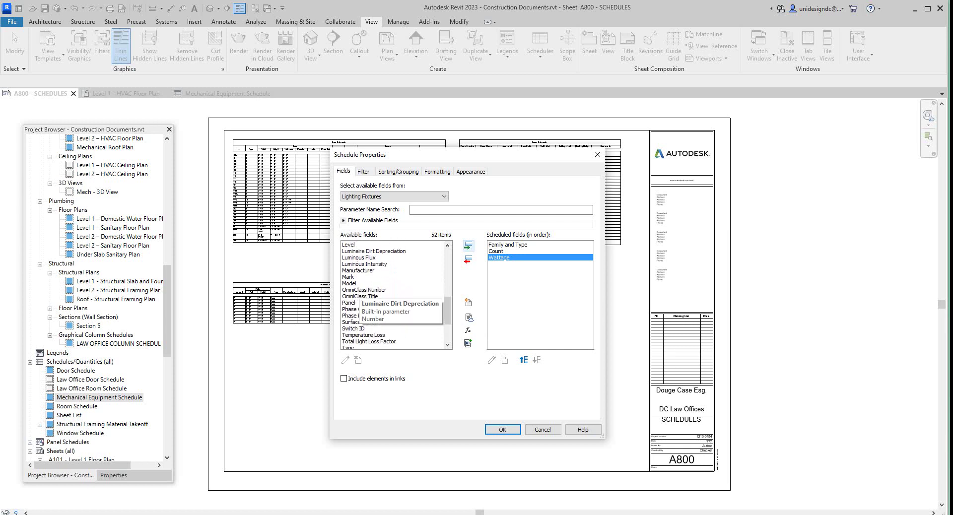
pyautogui.scroll(-1, 357, 296)
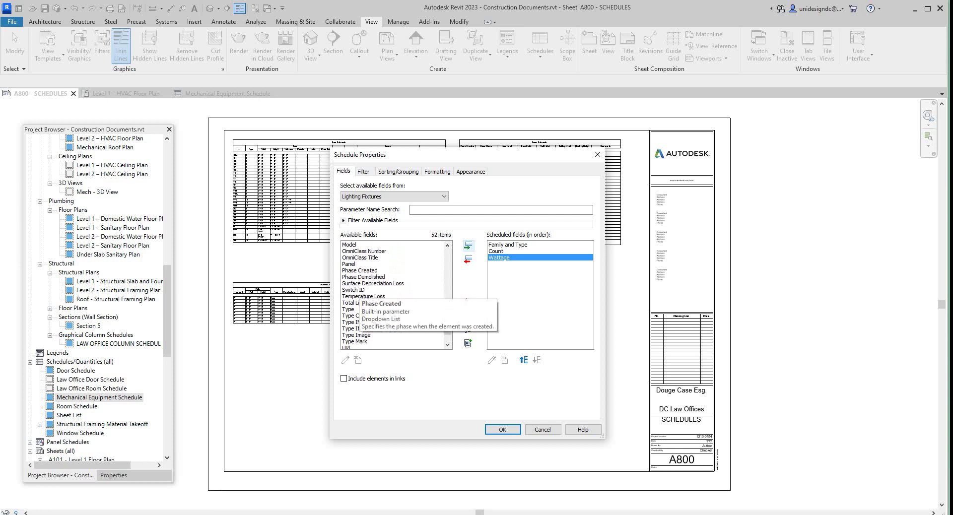
pyautogui.scroll(-1, 356, 297)
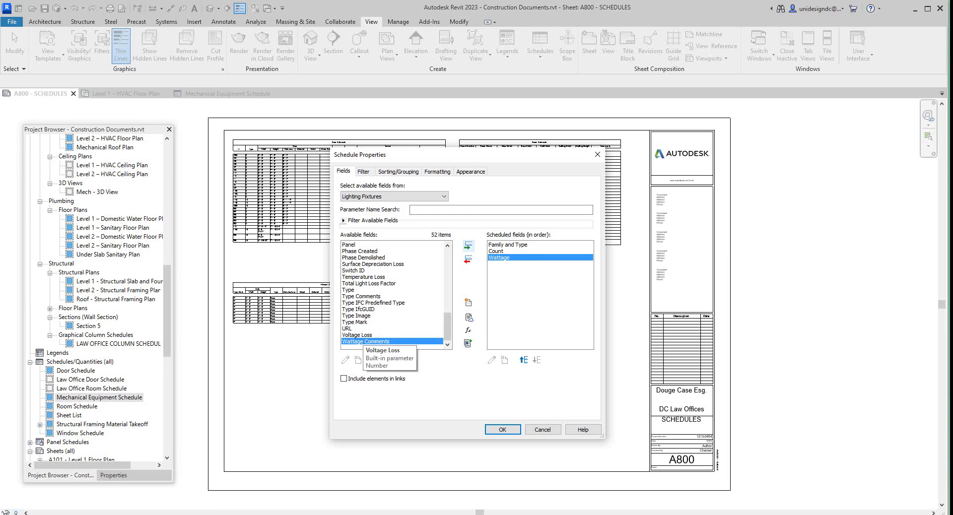
pyautogui.scroll(3, 367, 342)
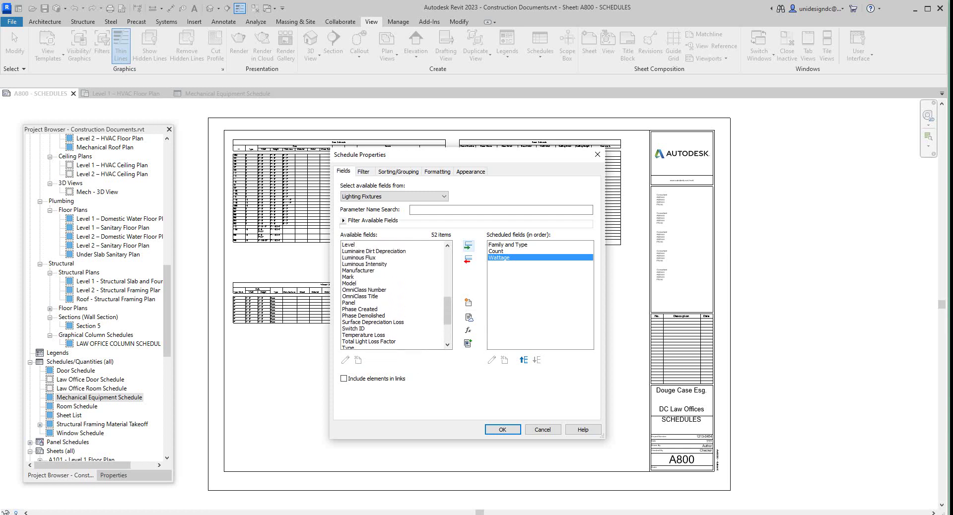
pyautogui.click(349, 244)
pyautogui.click(468, 246)
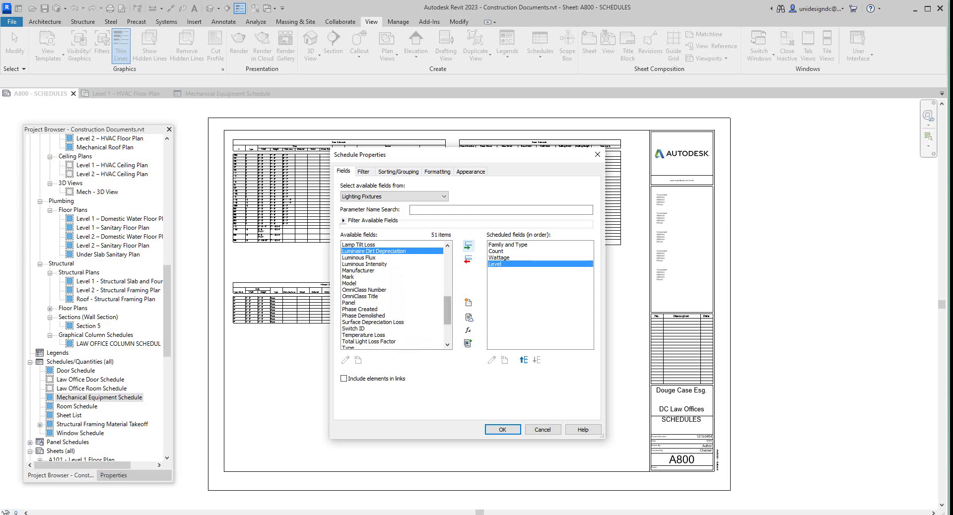
# Check the remaining available fields and generate the lighting fixture schedule with the chosen fields
pyautogui.scroll(2, 448, 310)
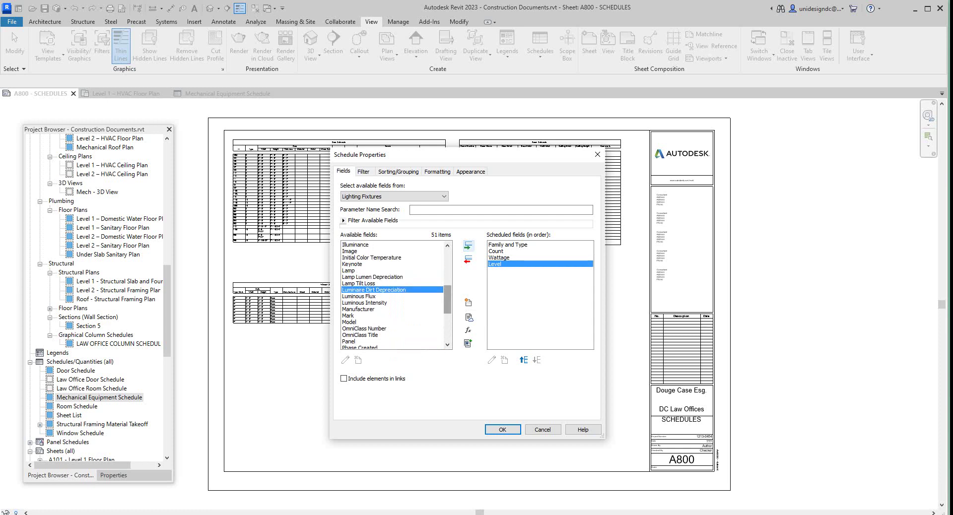
pyautogui.scroll(1, 447, 311)
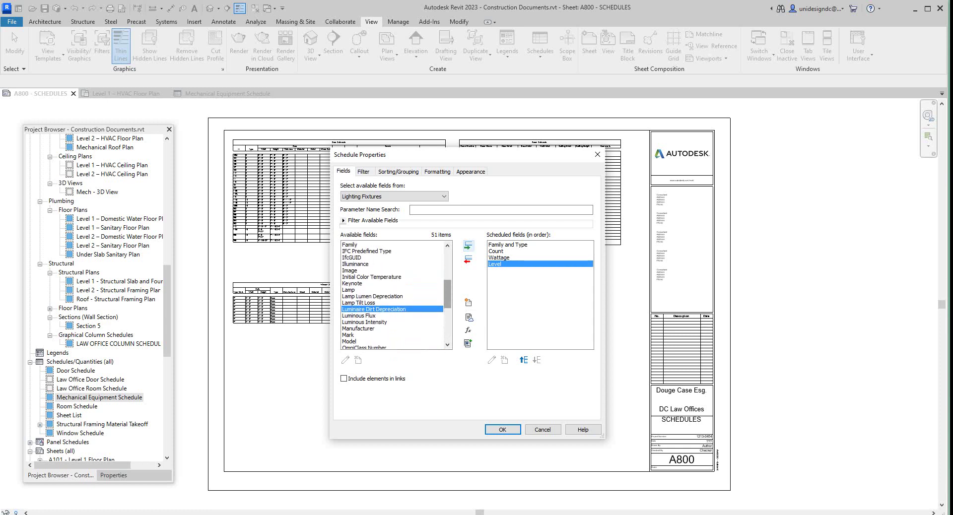
pyautogui.scroll(5, 393, 296)
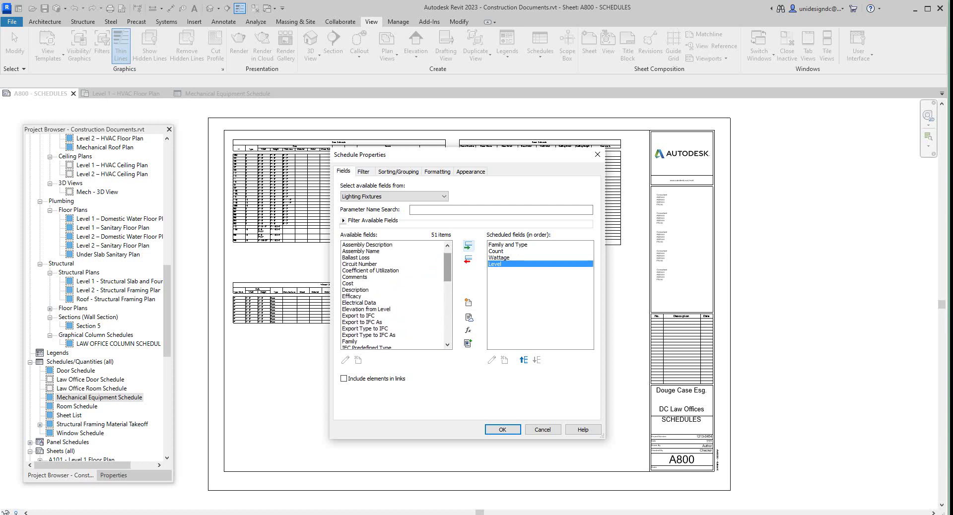
pyautogui.scroll(1, 393, 296)
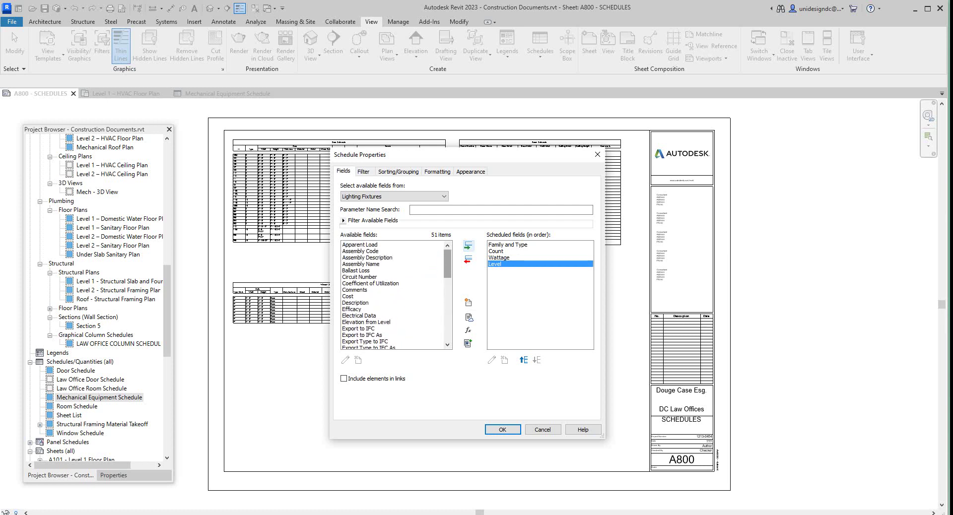
pyautogui.scroll(-8, 393, 296)
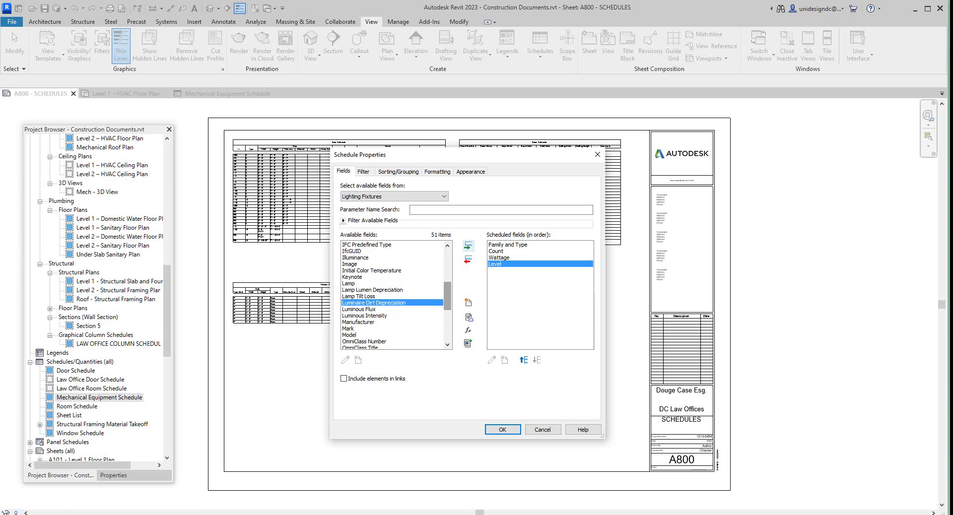
pyautogui.scroll(-5, 393, 296)
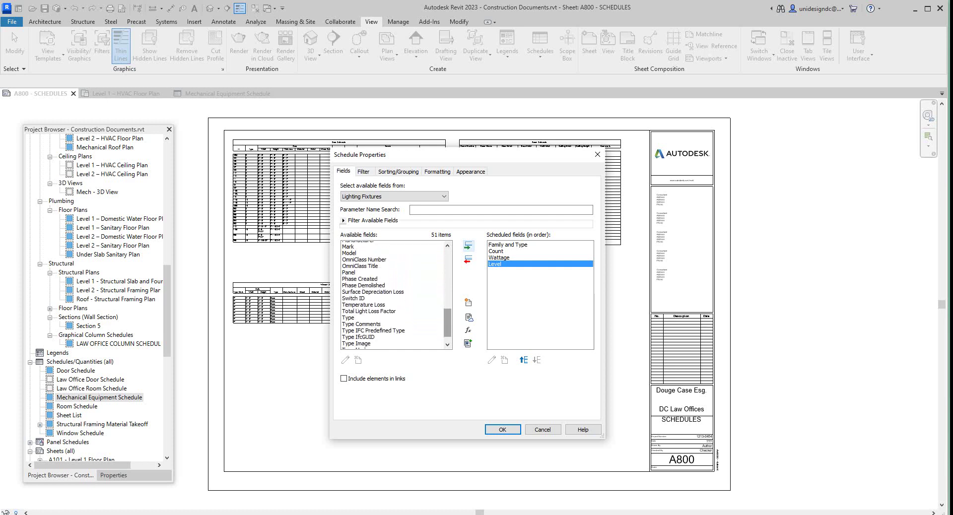
pyautogui.scroll(-1, 393, 295)
pyautogui.scroll(-1, 393, 296)
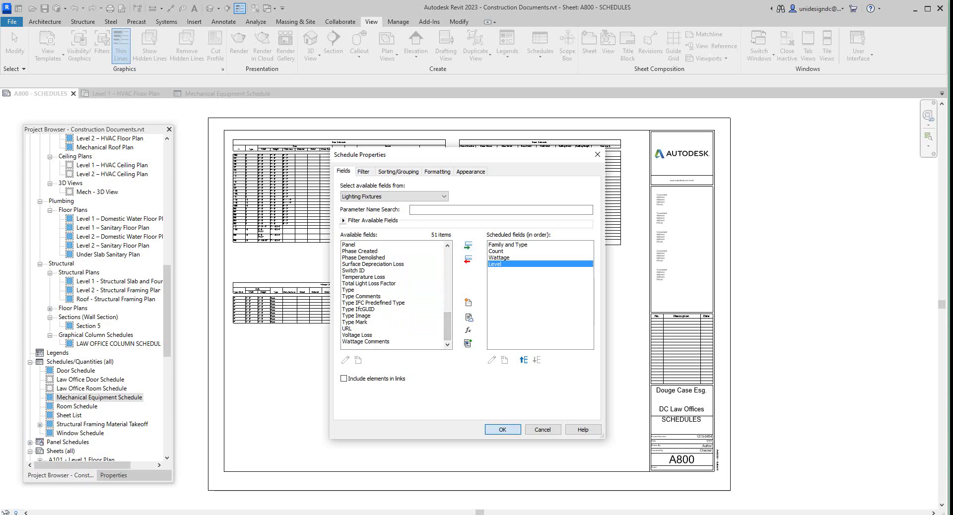
pyautogui.click(502, 429)
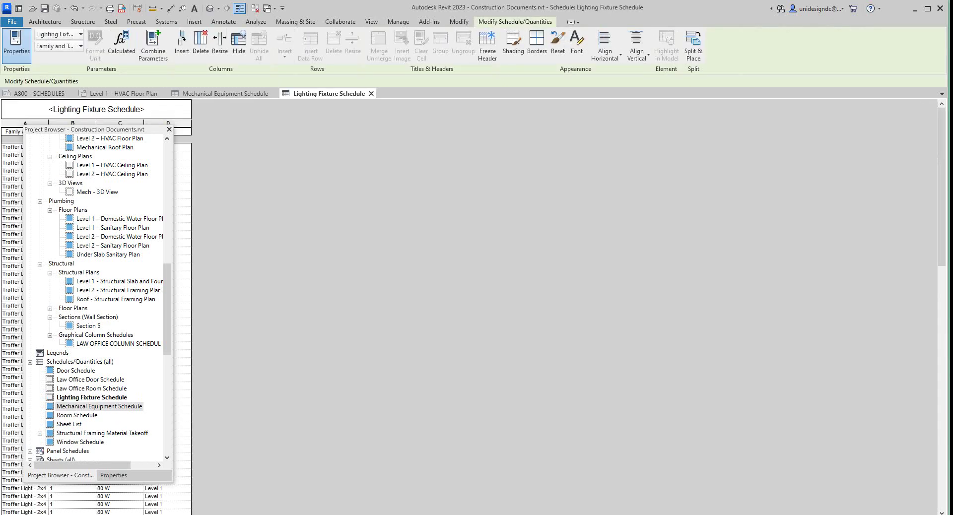
# Move the Project Browser clear of the schedule table and widen the Wattage and Family and Type columns
pyautogui.moveTo(99, 129); pyautogui.dragTo(603, 139)
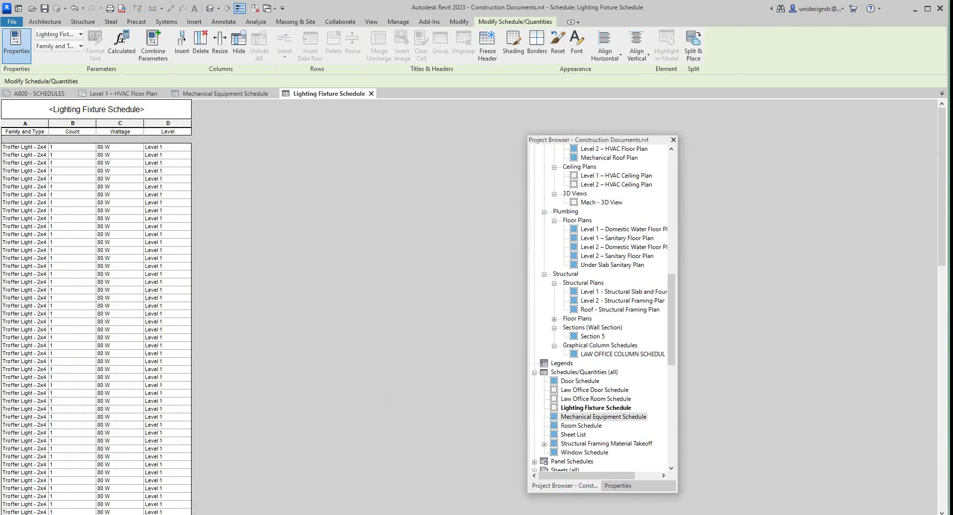
pyautogui.moveTo(143, 123); pyautogui.dragTo(200, 123)
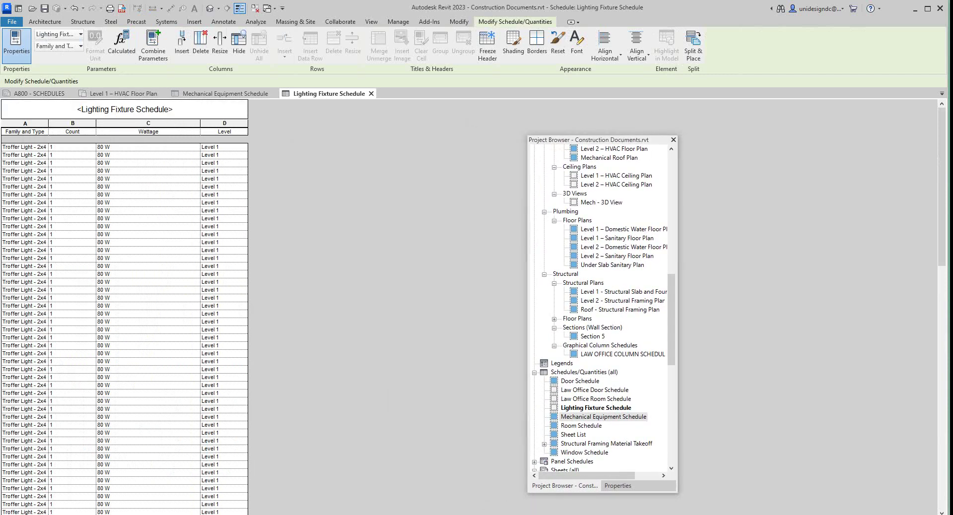
pyautogui.moveTo(48, 131); pyautogui.dragTo(159, 131)
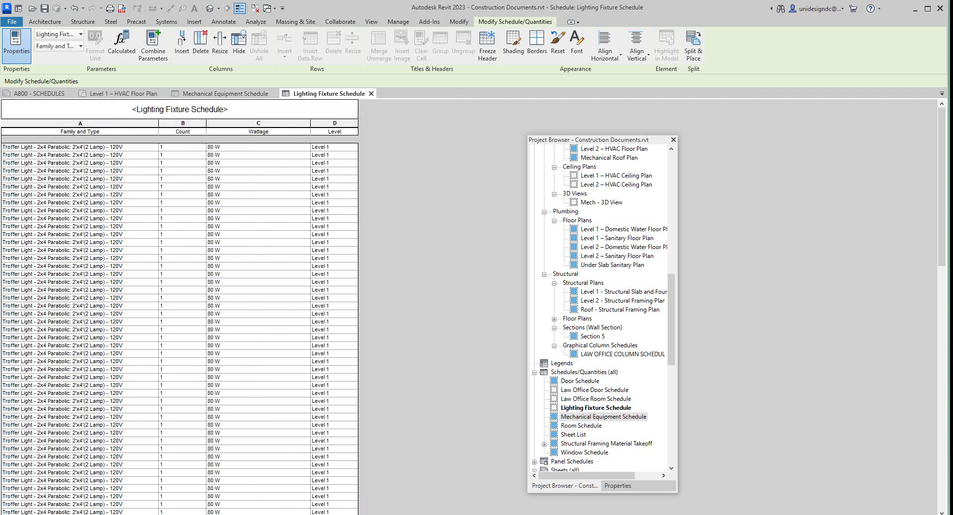
# Reorder the Lighting Fixture Schedule's scheduled fields so that Count comes first, above Family and Type
pyautogui.click(617, 485)
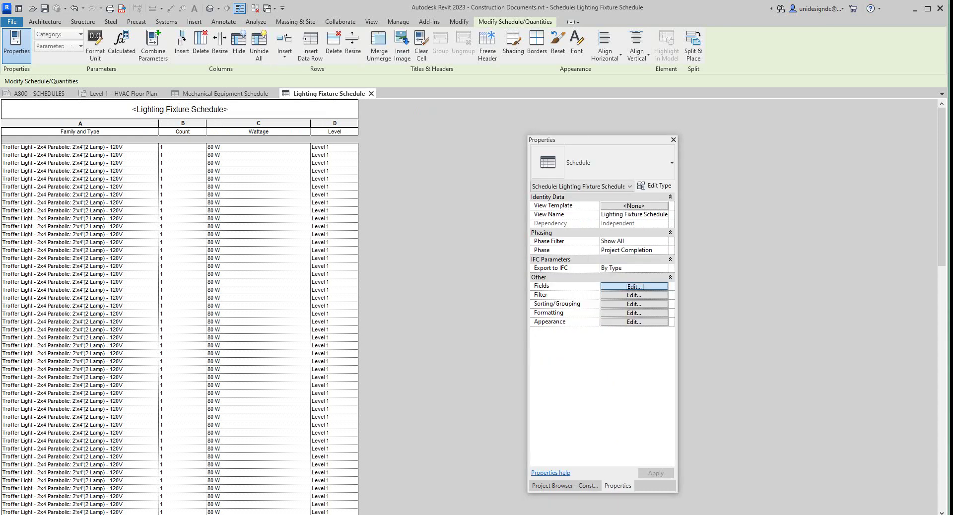
pyautogui.click(634, 286)
pyautogui.click(496, 264)
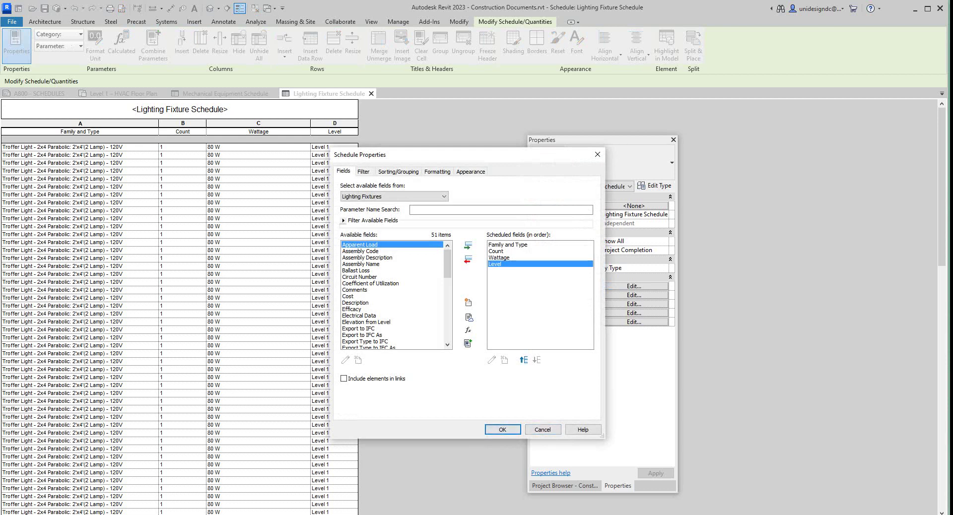
pyautogui.click(496, 251)
pyautogui.click(524, 360)
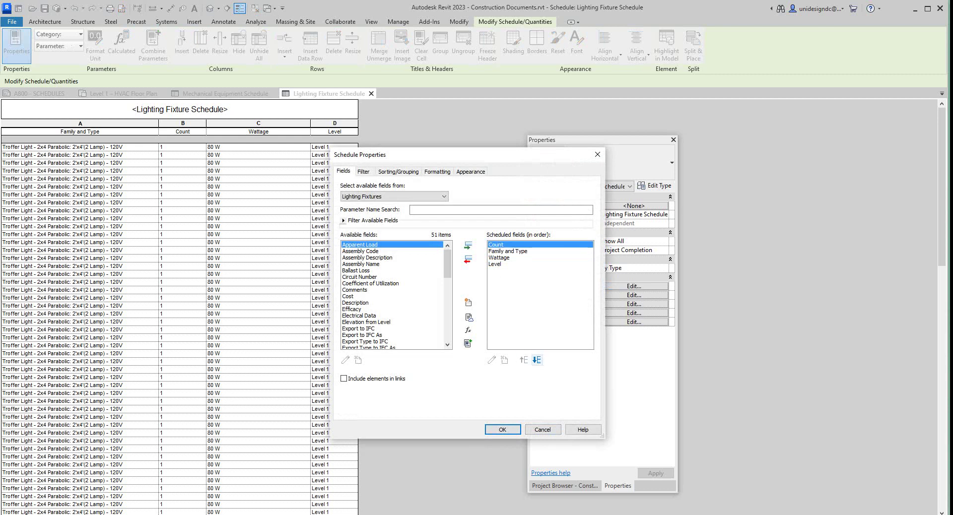
pyautogui.click(502, 429)
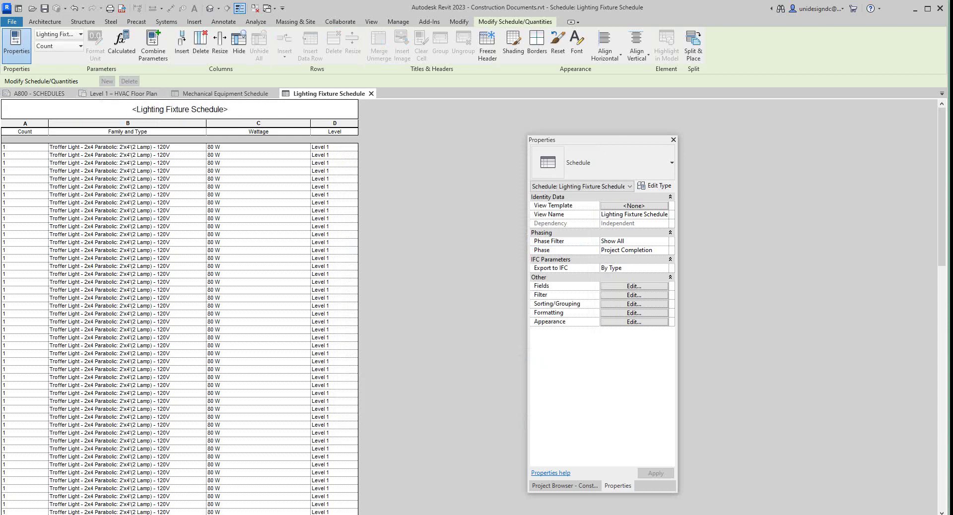
# Open sheet A800 - SCHEDULES, move the floating palette clear of the existing schedules, and show the Project Browser
pyautogui.click(39, 94)
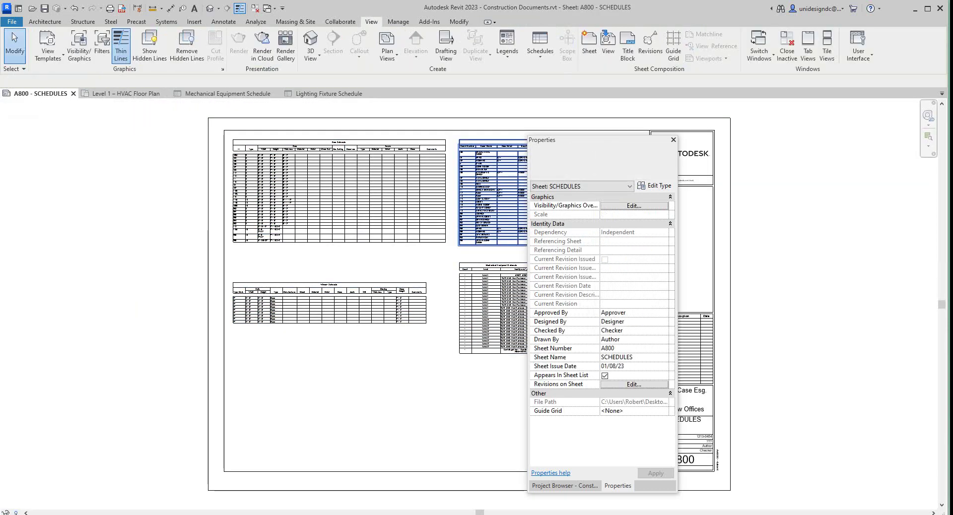
pyautogui.moveTo(582, 140); pyautogui.dragTo(734, 130)
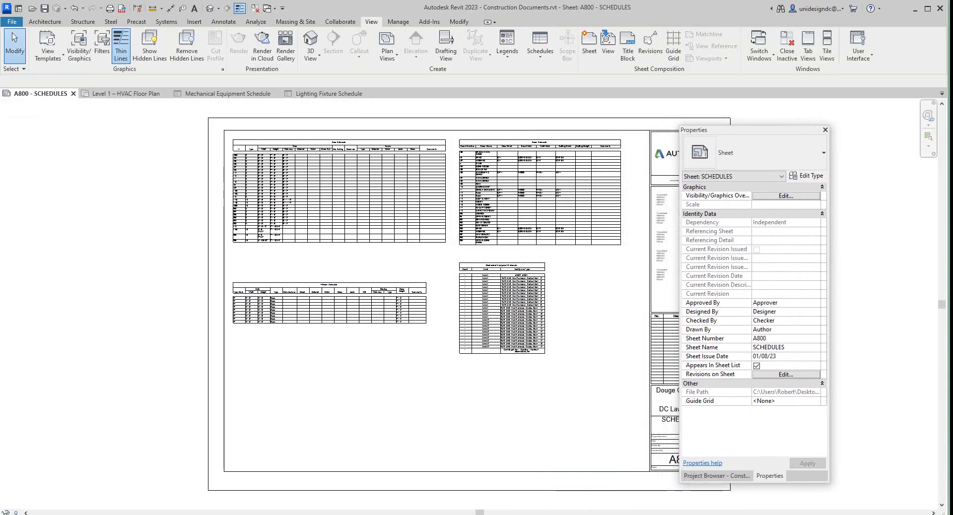
pyautogui.click(715, 475)
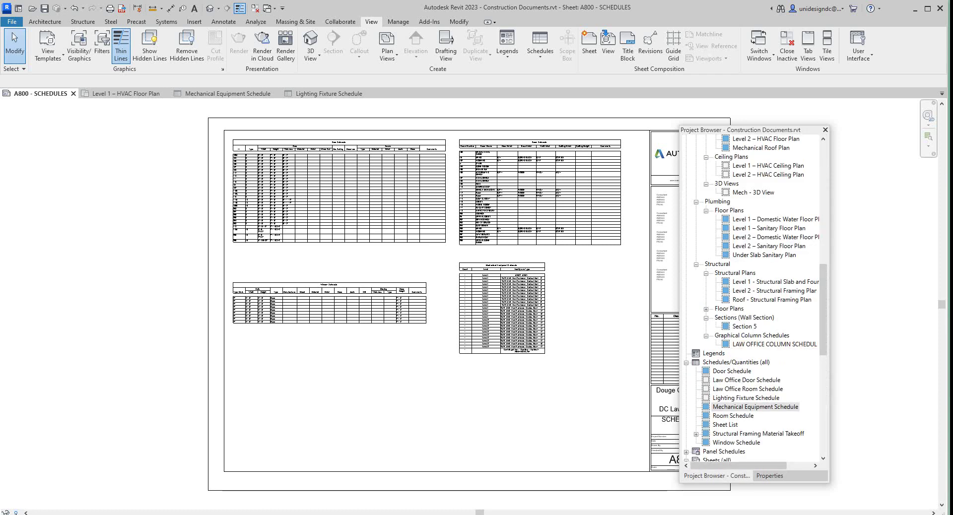
# Place the Lighting Fixture Schedule in the empty area to the left of the A800 sheet border
pyautogui.scroll(-1, 752, 298)
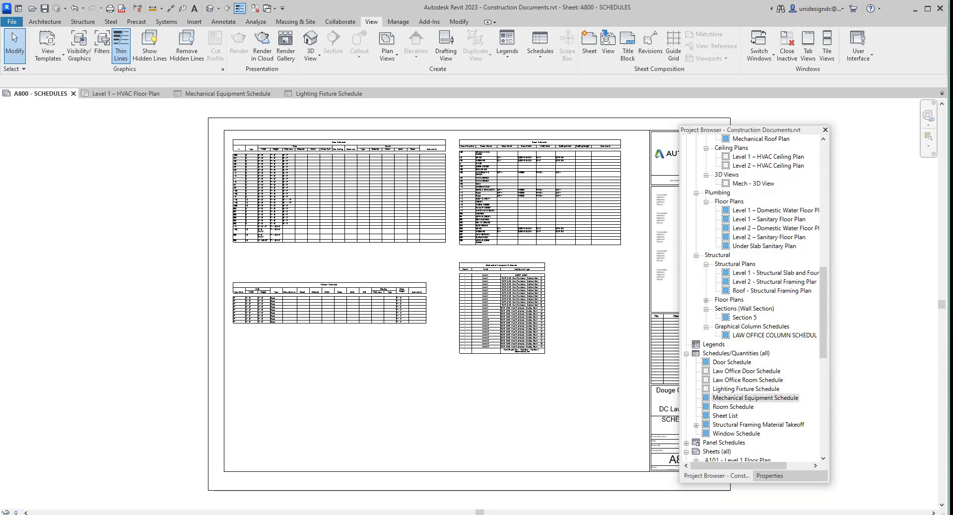
pyautogui.moveTo(742, 389); pyautogui.dragTo(396, 412)
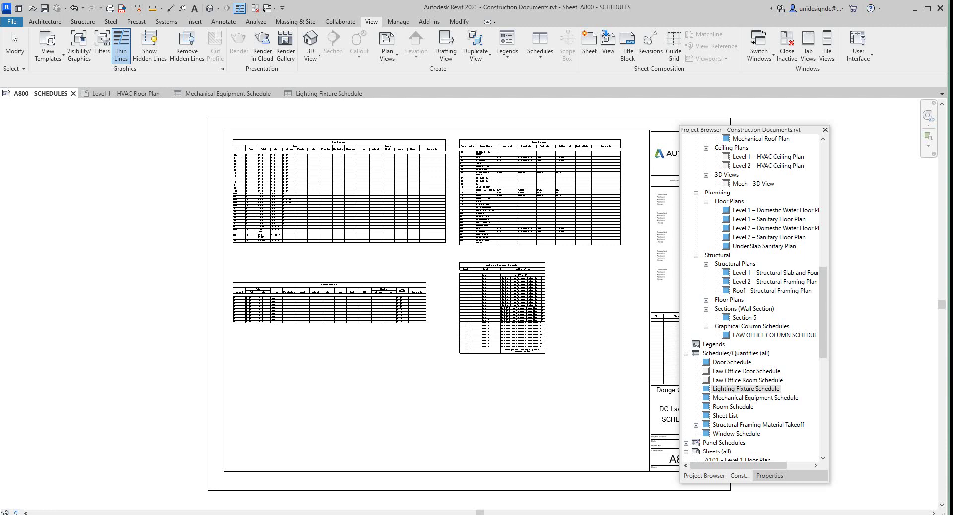
pyautogui.click(352, 387)
pyautogui.scroll(-3, 352, 387)
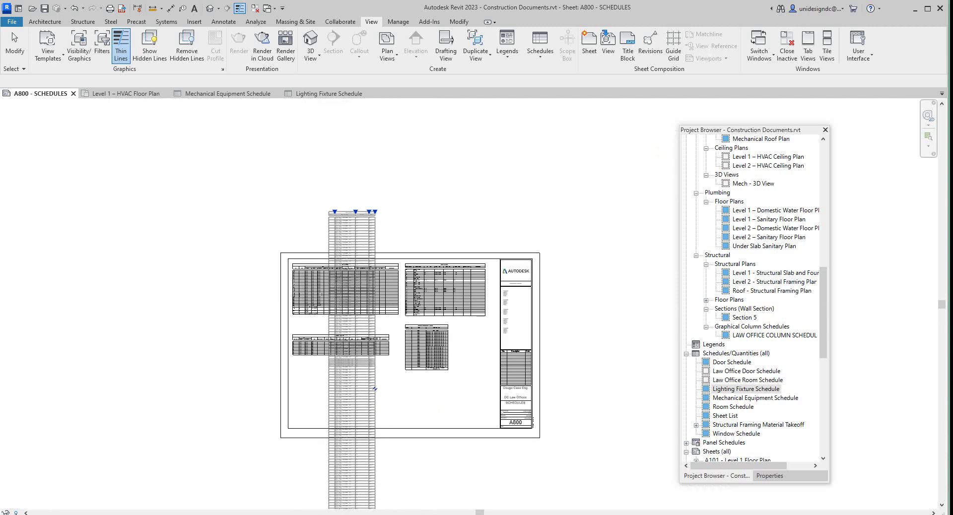
pyautogui.scroll(-2, 351, 386)
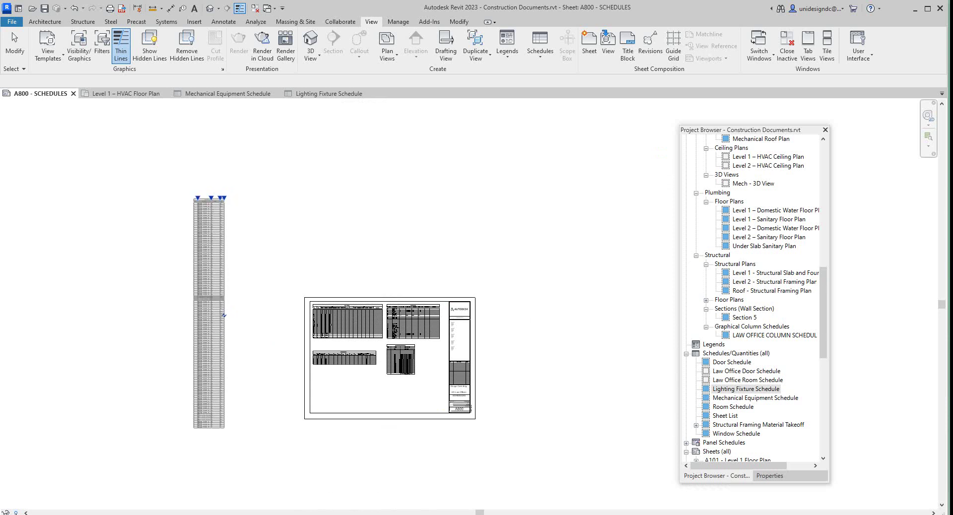
pyautogui.scroll(2, 209, 313)
# Examine the placed Lighting Fixture Schedule's rows, its length relative to the sheet, and its available properties
pyautogui.click(209, 313)
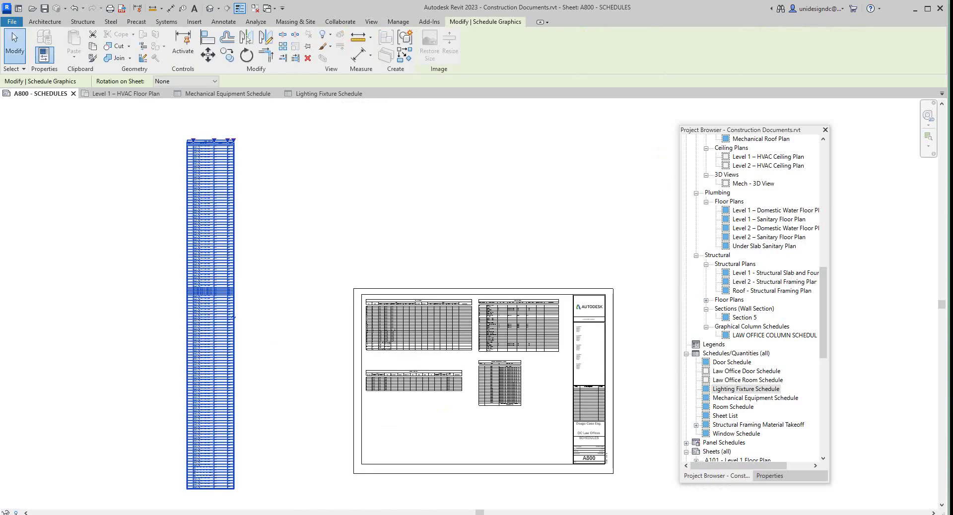
pyautogui.scroll(5, 193, 259)
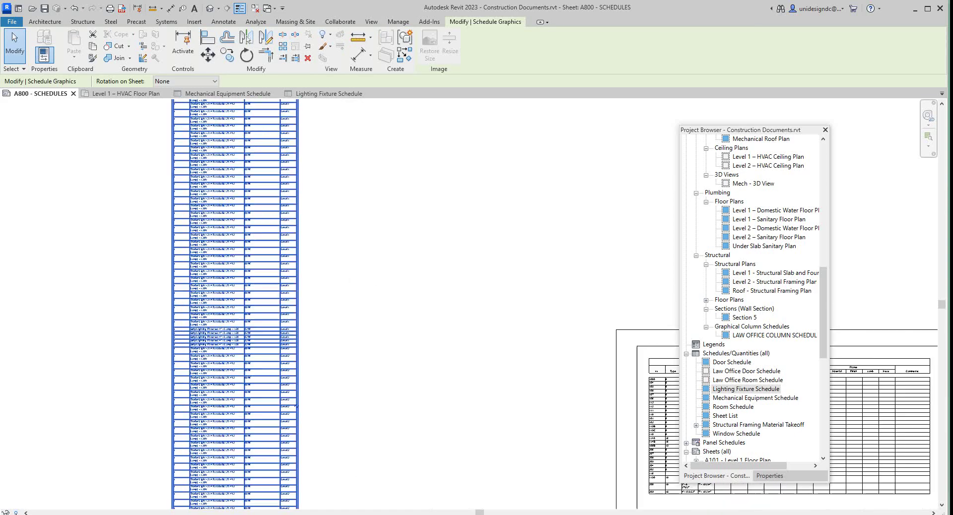
pyautogui.scroll(2, 194, 257)
pyautogui.scroll(-5, 194, 257)
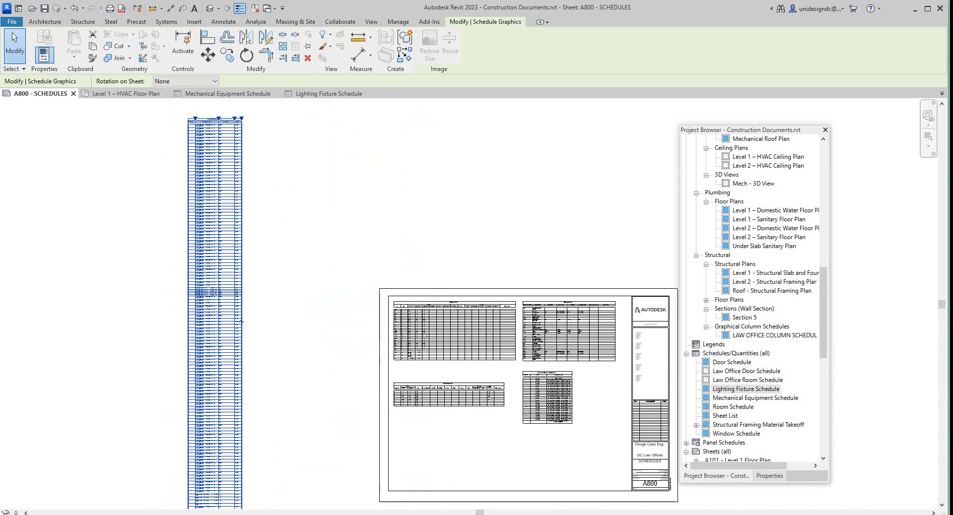
pyautogui.click(769, 475)
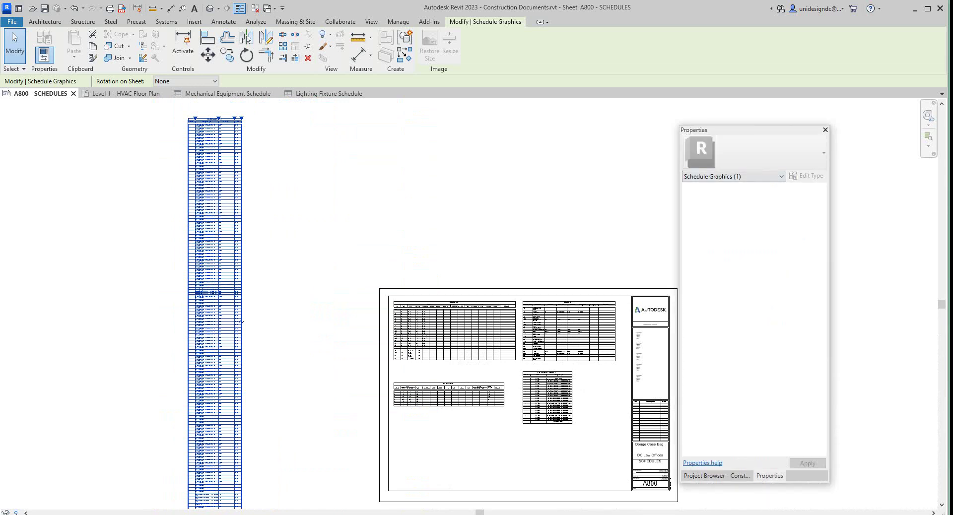
pyautogui.press('Escape')
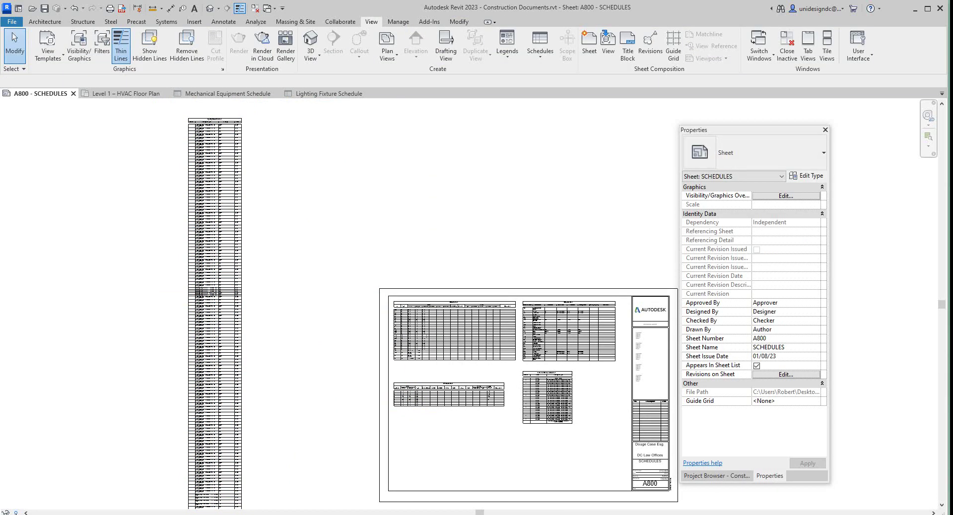
pyautogui.scroll(-3, 449, 214)
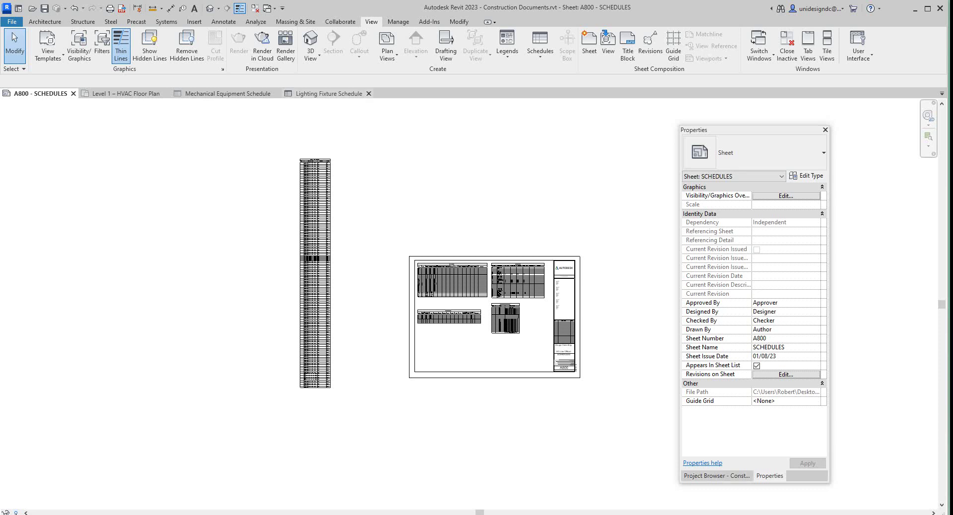
# Turn off itemizing every instance in the Lighting Fixture Schedule and enable grand totals with title, count, and totals
pyautogui.click(328, 93)
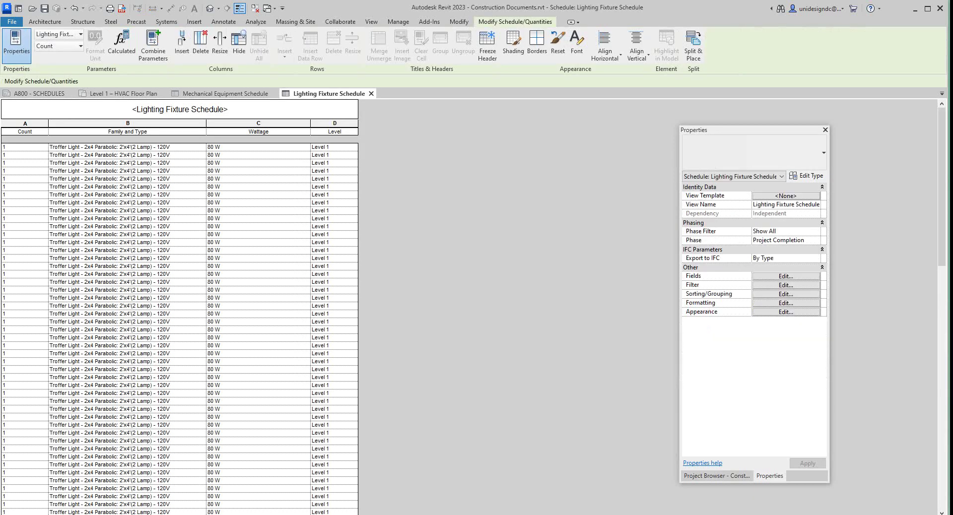
pyautogui.click(785, 294)
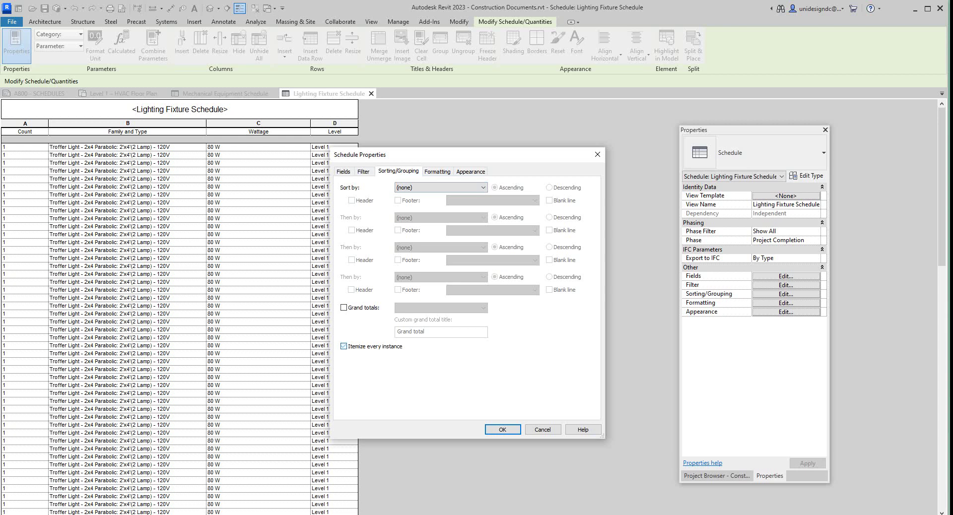
pyautogui.click(344, 307)
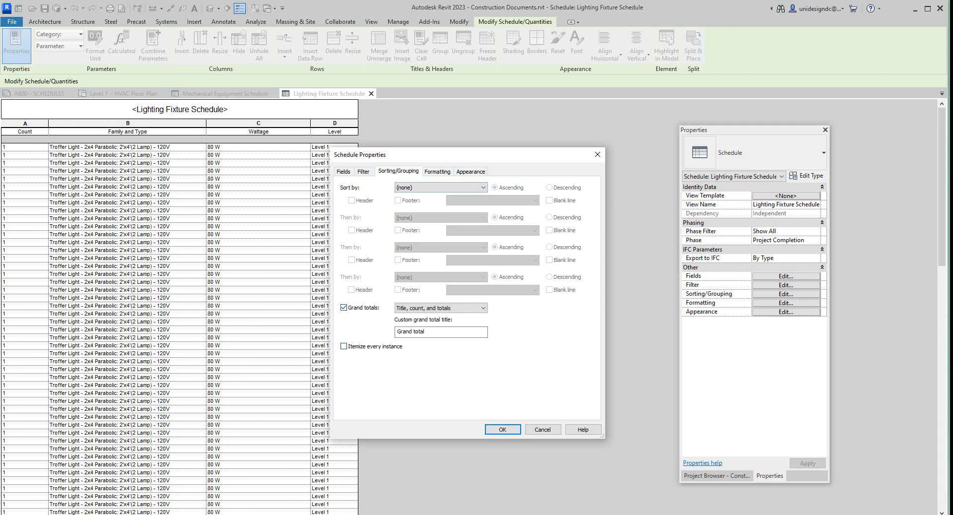
pyautogui.click(502, 429)
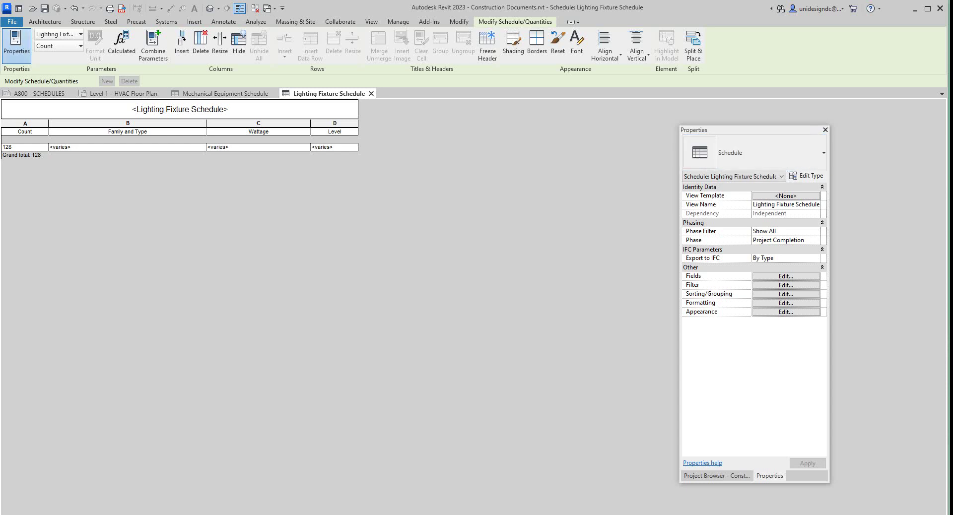
# Review the Mechanical Equipment Schedule and examine the schedules laid out on sheet A800 - SCHEDULES
pyautogui.click(213, 94)
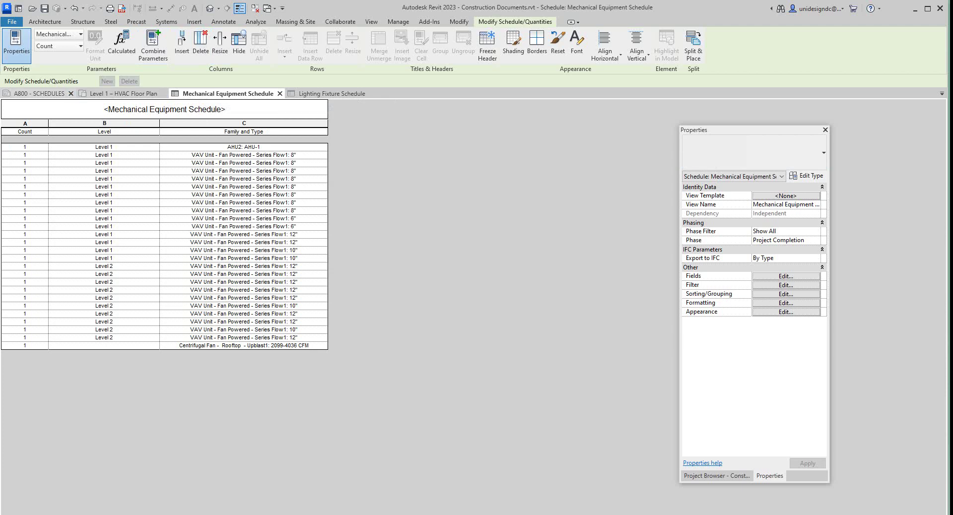
pyautogui.click(37, 93)
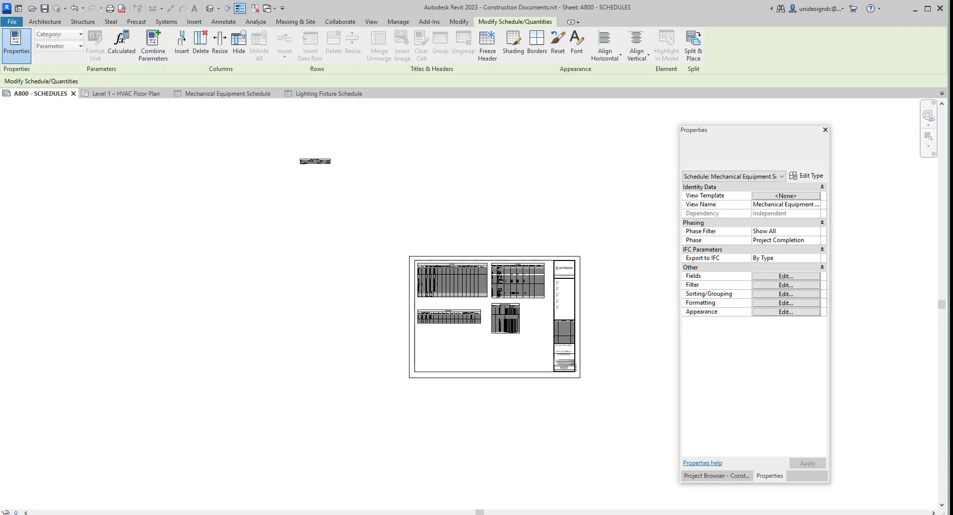
pyautogui.scroll(3, 544, 340)
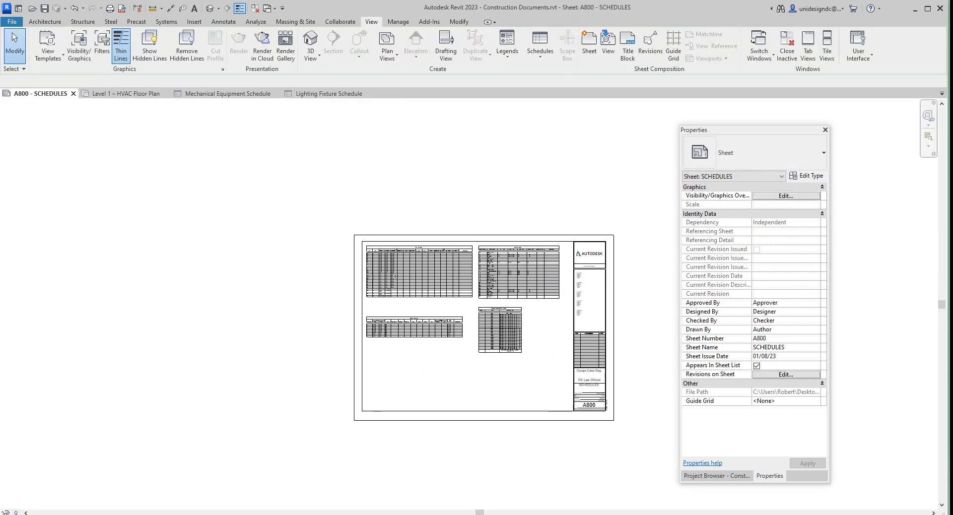
pyautogui.scroll(-2, 543, 338)
pyautogui.scroll(3, 535, 307)
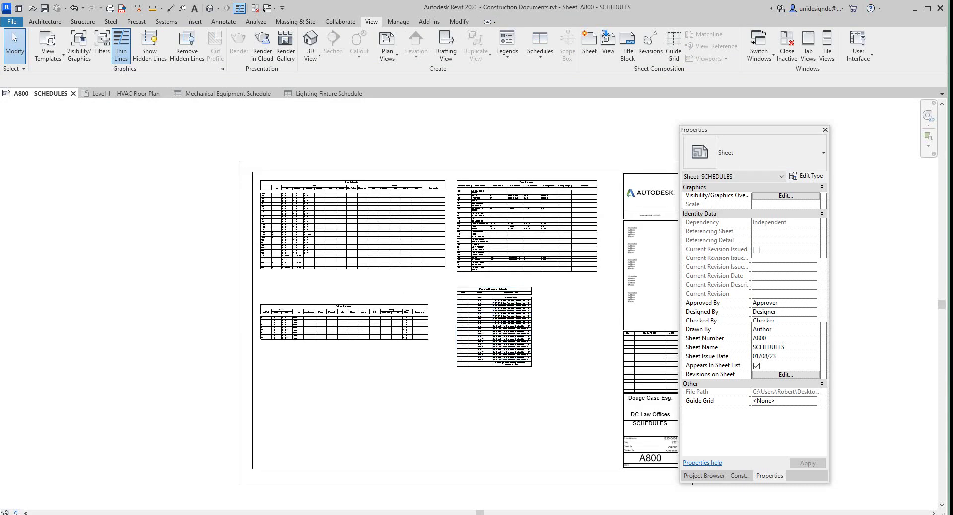
pyautogui.scroll(-1, 535, 307)
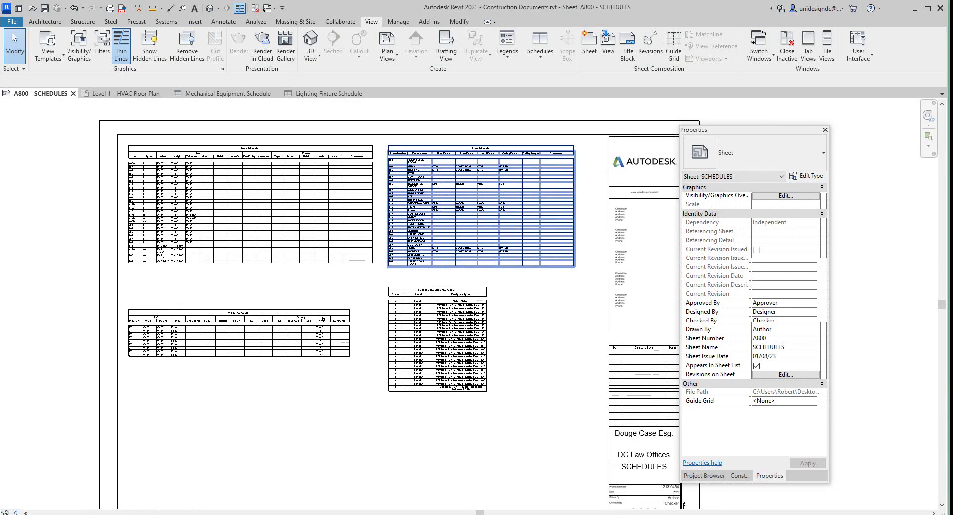
pyautogui.scroll(3, 527, 265)
pyautogui.scroll(-1, 526, 265)
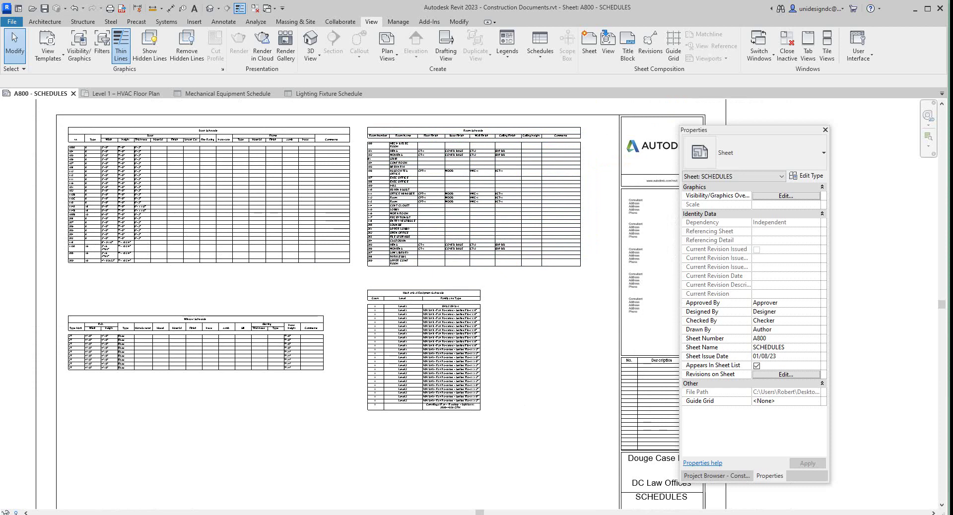
pyautogui.moveTo(441, 514)
pyautogui.click(441, 479)
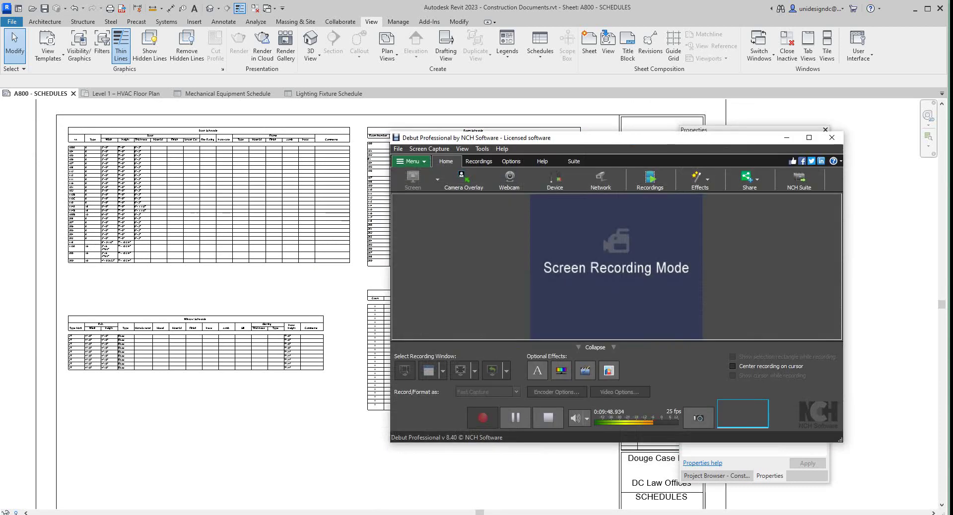